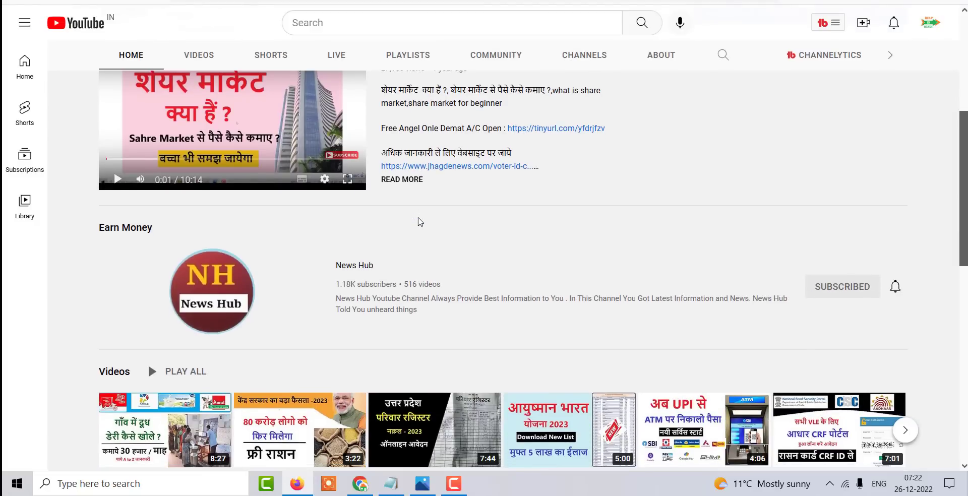
{"action": "scroll", "coordinate": [420, 222], "scroll_direction": "up", "scroll_amount": 5}
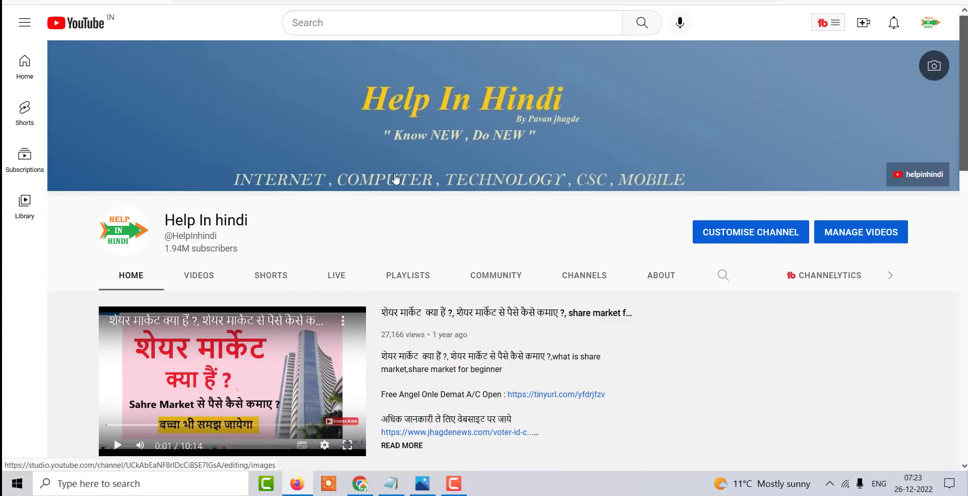
{"action": "scroll", "coordinate": [396, 177], "scroll_direction": "down", "scroll_amount": 5}
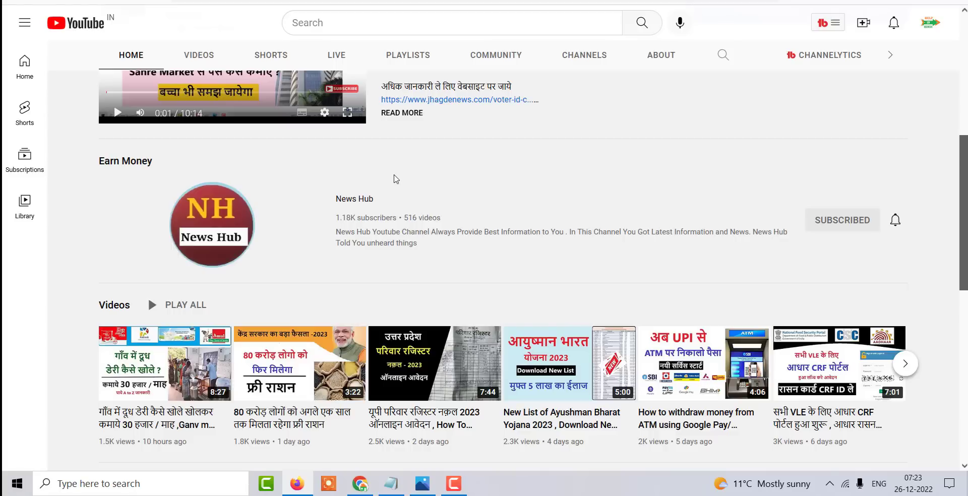
{"action": "scroll", "coordinate": [396, 179], "scroll_direction": "down", "scroll_amount": 1}
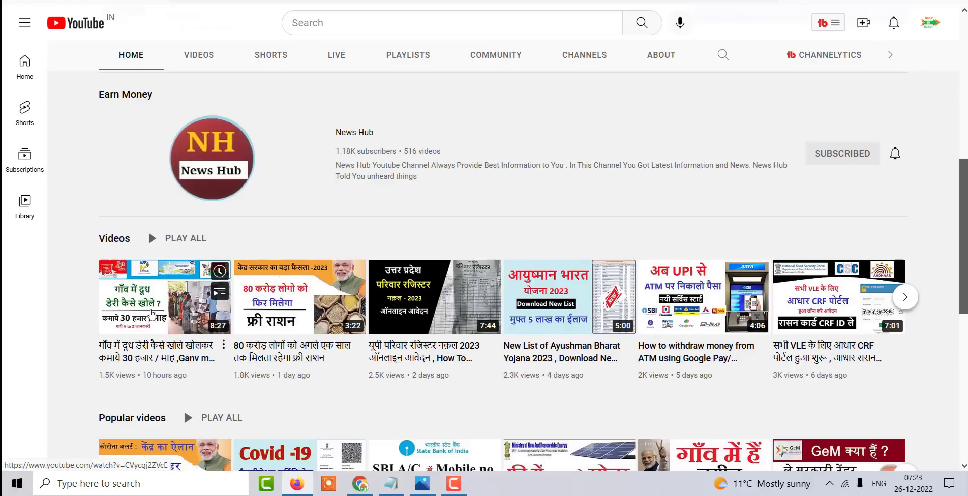
{"action": "mouse_move", "coordinate": [168, 372]}
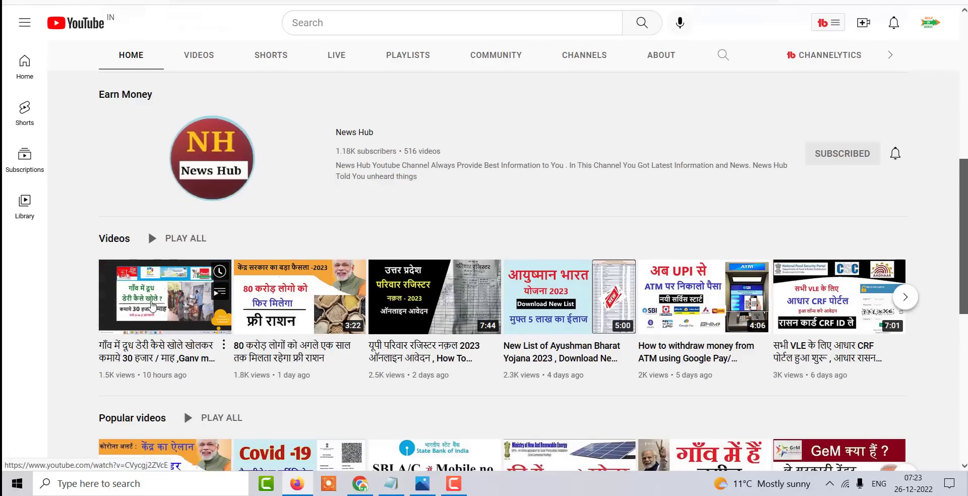
{"action": "scroll", "coordinate": [501, 203], "scroll_direction": "up", "scroll_amount": 2}
{"action": "scroll", "coordinate": [502, 203], "scroll_direction": "up", "scroll_amount": 6}
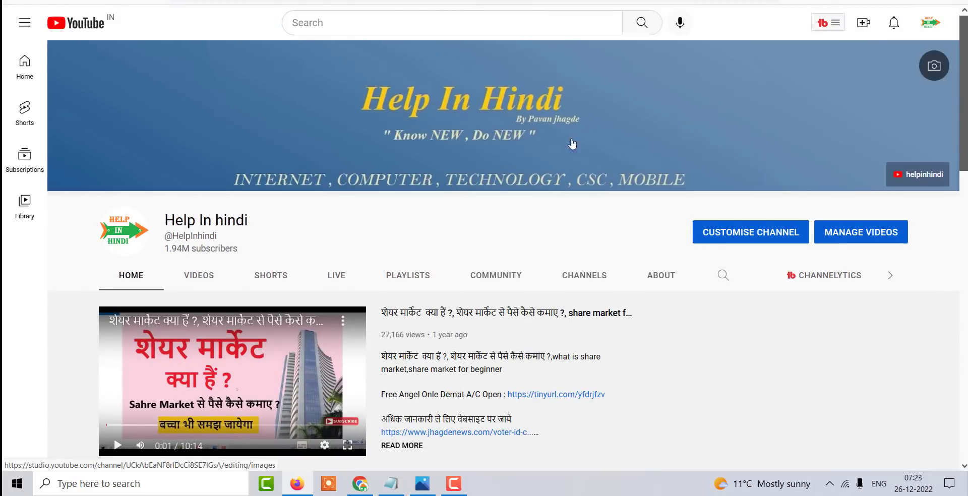
- Search the web for PAN CARD in a new tab and open the Online PAN application - NSDL result
{"action": "key", "text": "ctrl+t"}
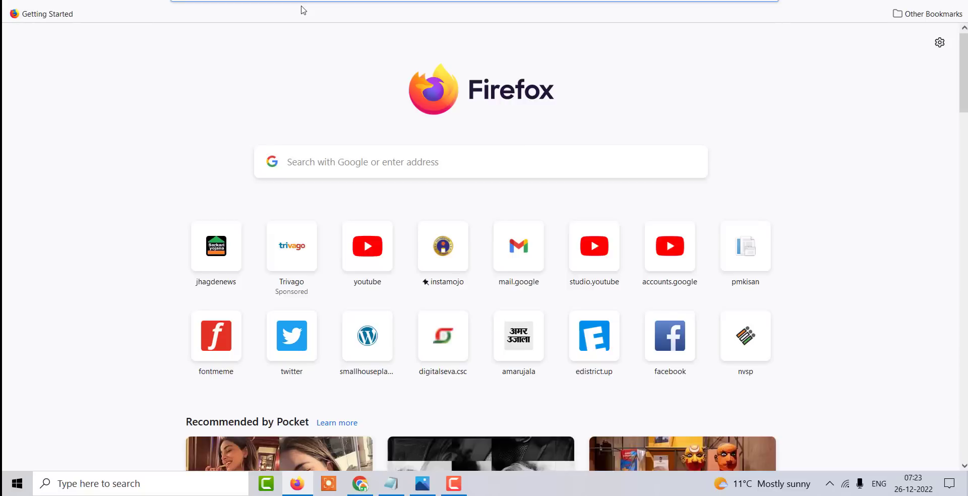
{"action": "type", "text": "PA"}
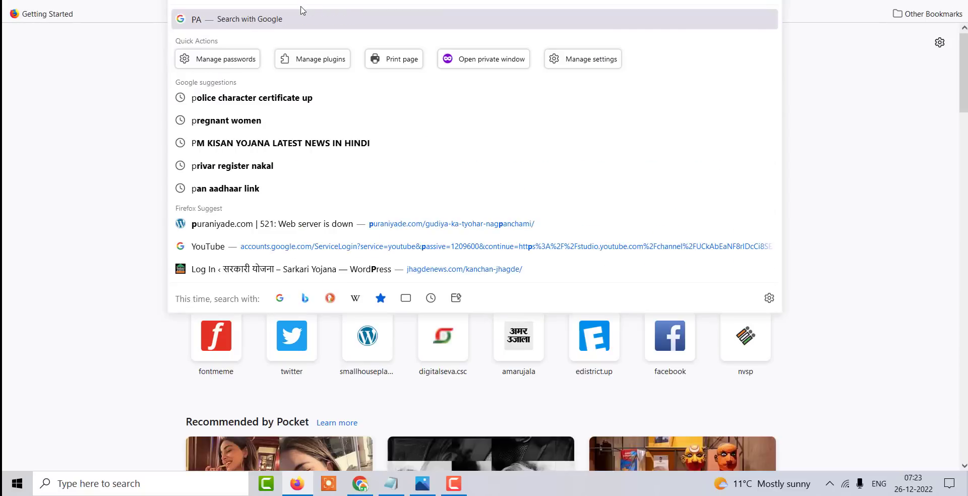
{"action": "type", "text": "N CARD"}
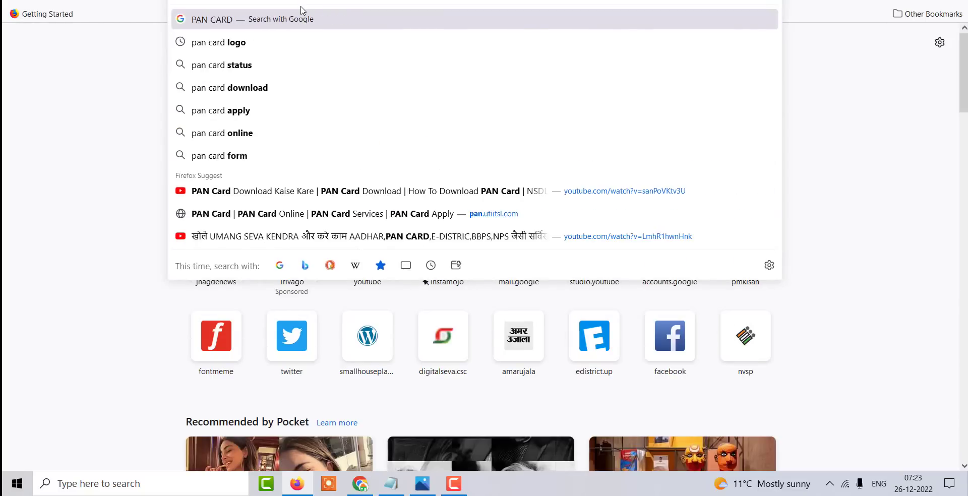
{"action": "key", "text": "Return"}
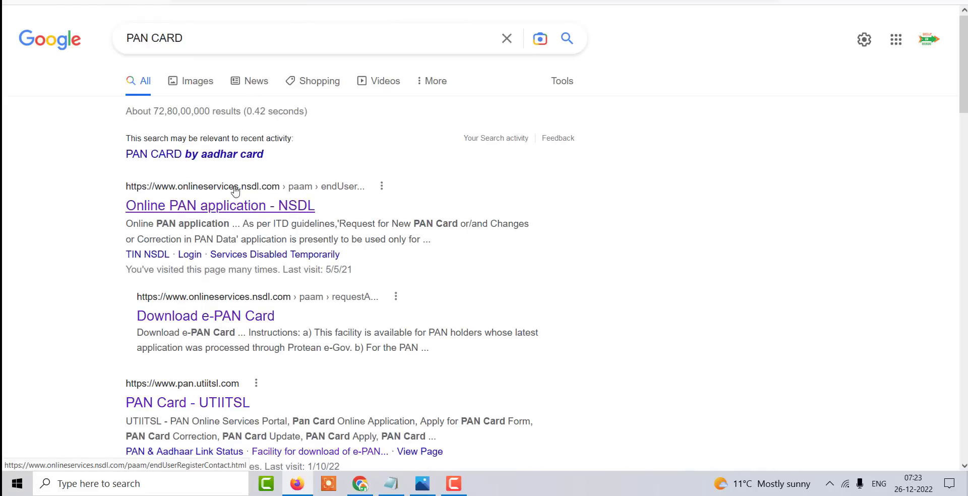
{"action": "left_click", "coordinate": [233, 209]}
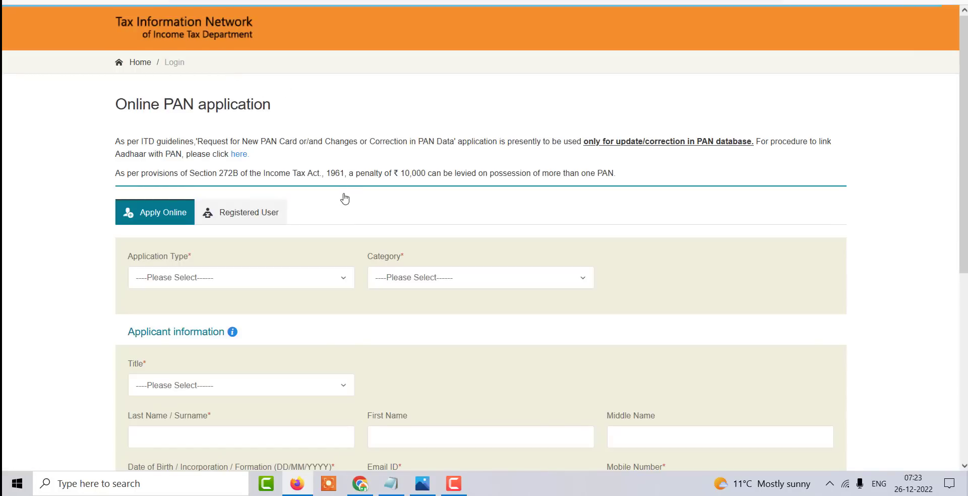
- Set the application type to New PAN - Indian Citizen (Form 49A) and the category to INDIVIDUAL
{"action": "scroll", "coordinate": [352, 189], "scroll_direction": "down", "scroll_amount": 1}
{"action": "scroll", "coordinate": [352, 189], "scroll_direction": "down", "scroll_amount": 1}
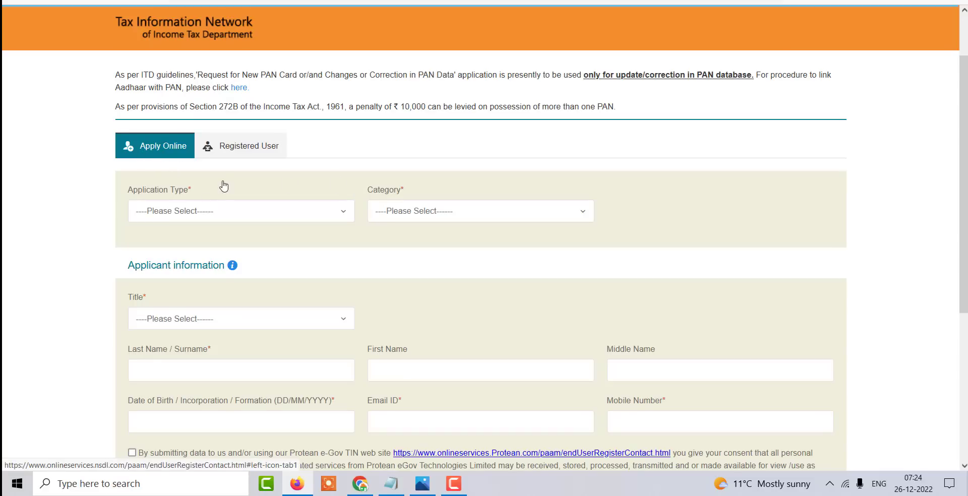
{"action": "scroll", "coordinate": [224, 178], "scroll_direction": "down", "scroll_amount": 1}
{"action": "left_click", "coordinate": [213, 149]}
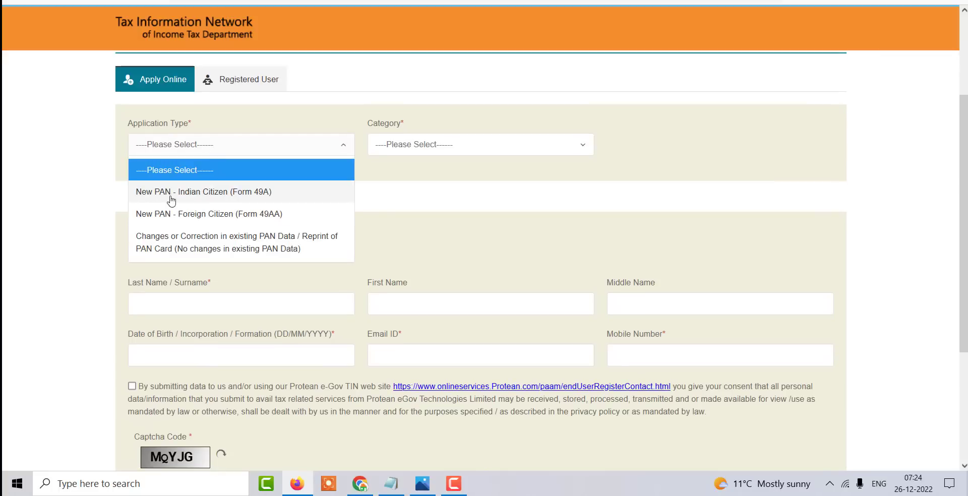
{"action": "left_click", "coordinate": [276, 197]}
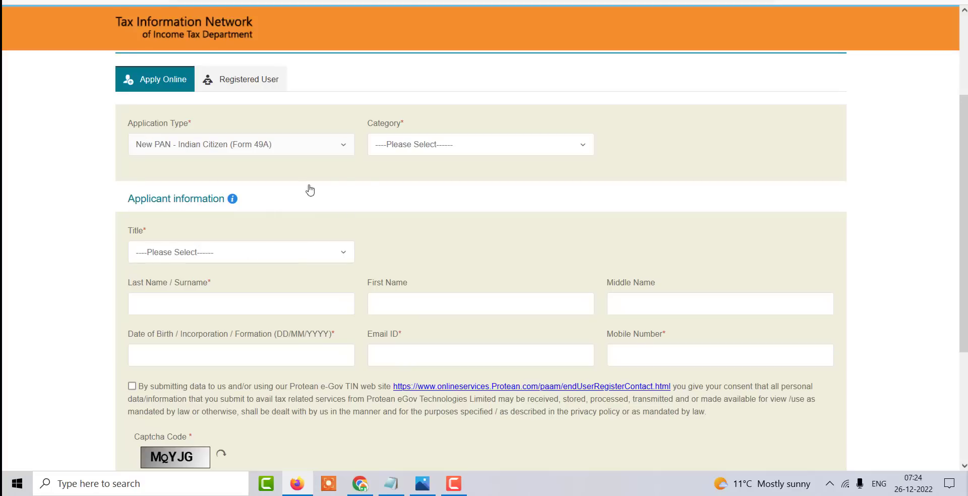
{"action": "left_click", "coordinate": [431, 146]}
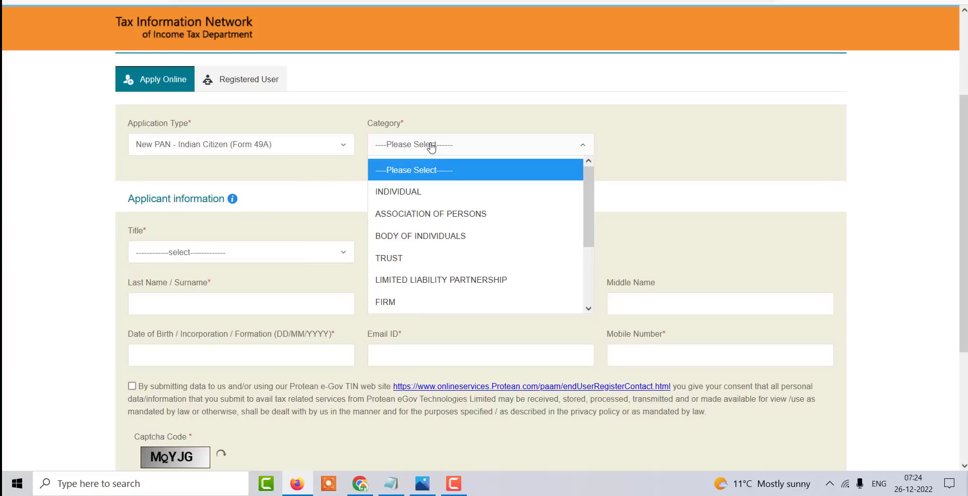
{"action": "left_click", "coordinate": [424, 193]}
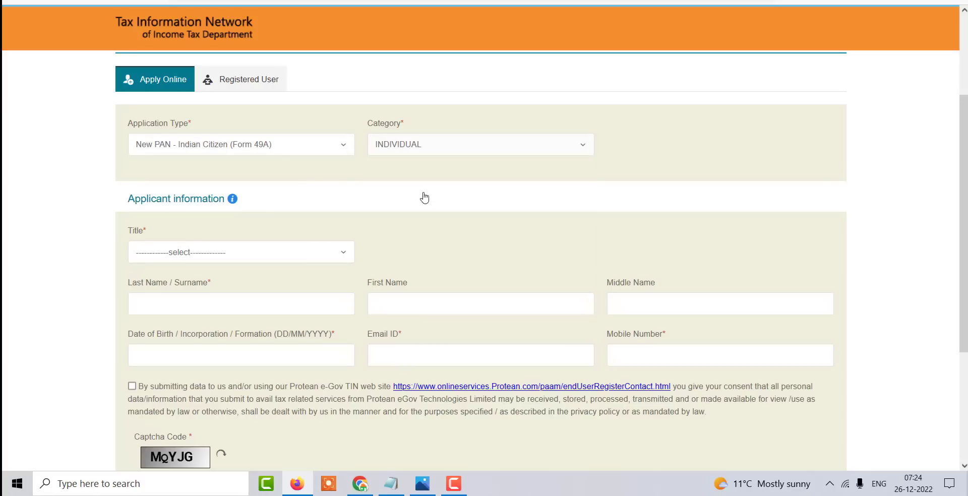
- Set the applicant's title to Shri in the applicant information
{"action": "scroll", "coordinate": [424, 182], "scroll_direction": "down", "scroll_amount": 3}
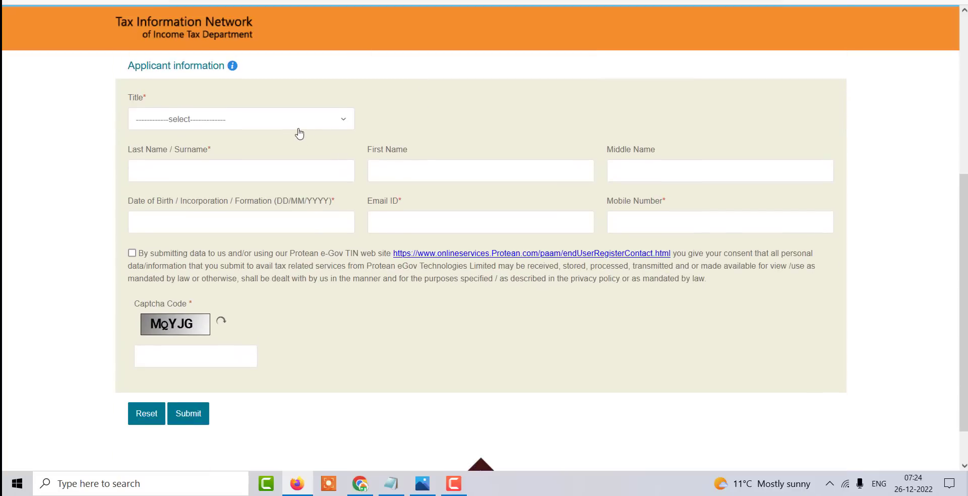
{"action": "left_click", "coordinate": [299, 127]}
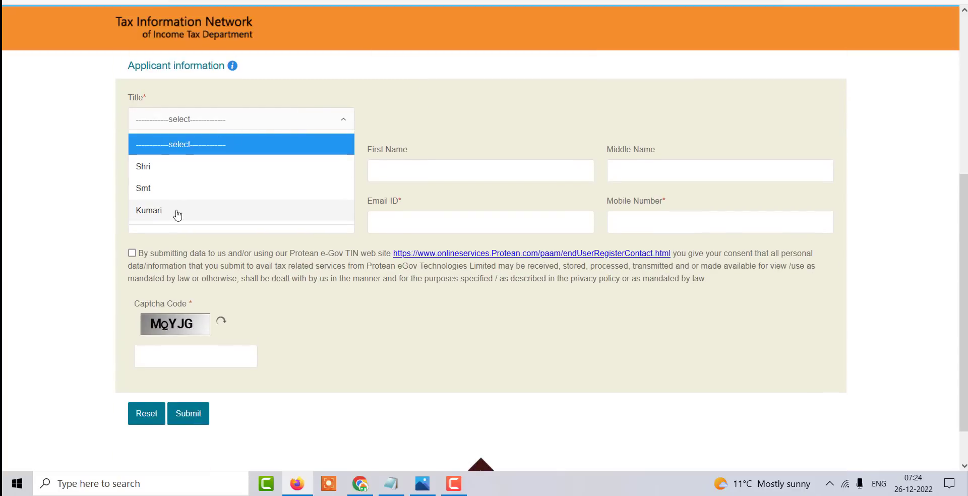
{"action": "scroll", "coordinate": [209, 189], "scroll_direction": "down", "scroll_amount": 1}
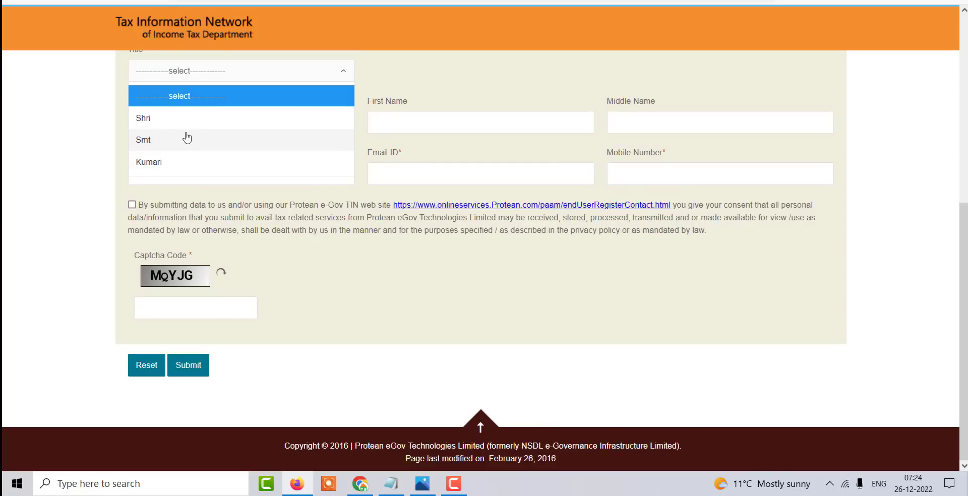
{"action": "left_click", "coordinate": [144, 120]}
{"action": "scroll", "coordinate": [196, 152], "scroll_direction": "up", "scroll_amount": 1}
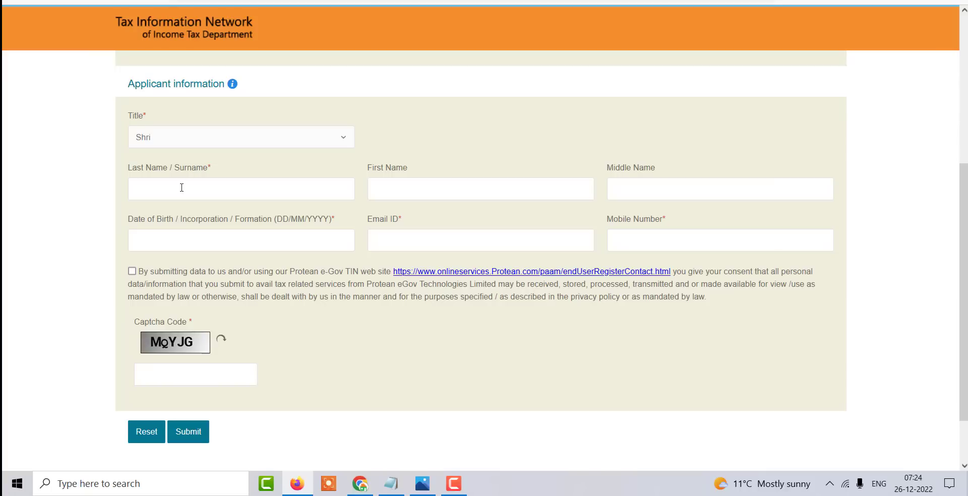
{"action": "left_click", "coordinate": [421, 187]}
{"action": "left_click", "coordinate": [253, 192]}
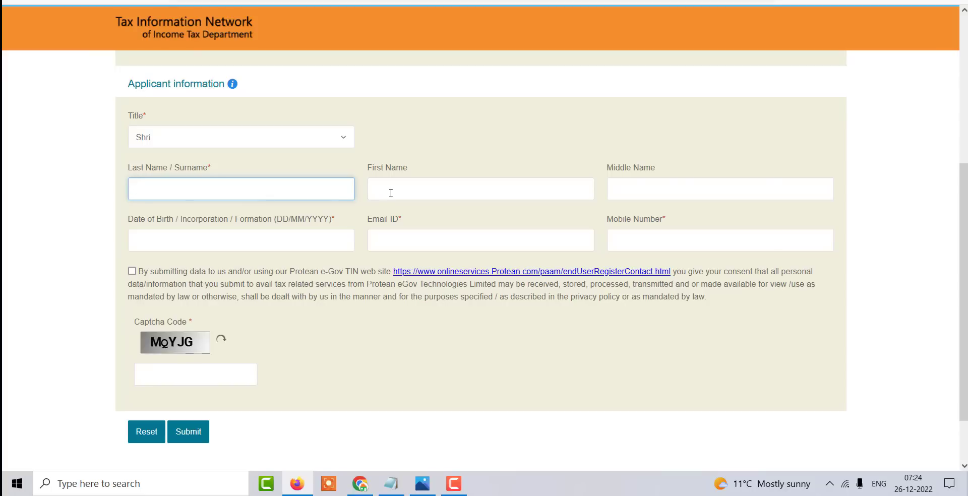
{"action": "left_click", "coordinate": [420, 189]}
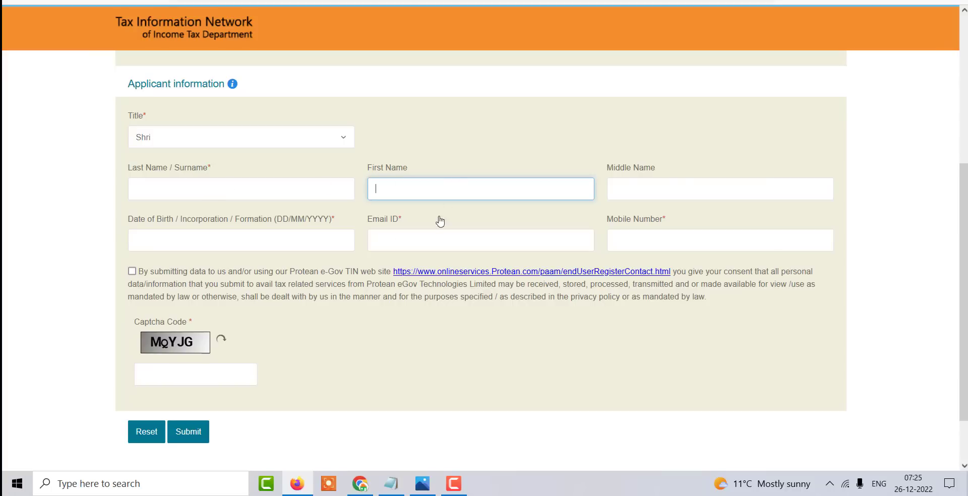
{"action": "left_click", "coordinate": [280, 245]}
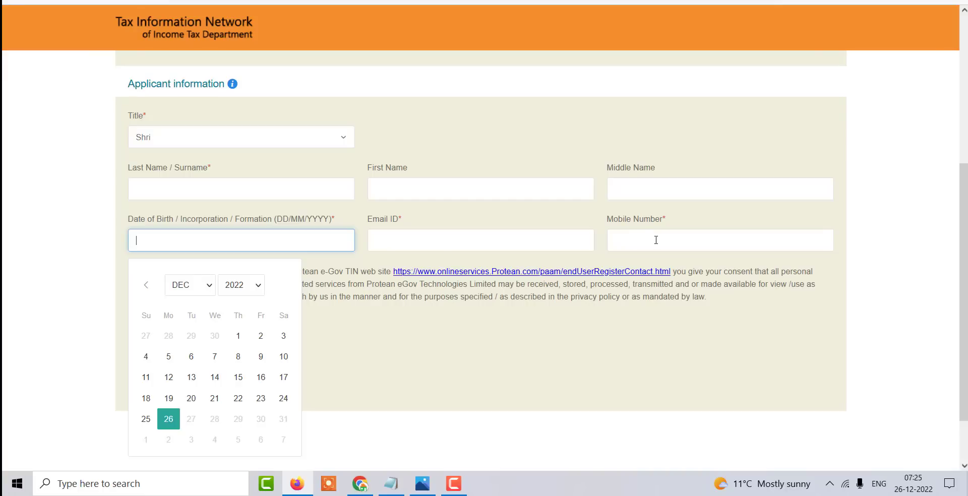
{"action": "left_click", "coordinate": [390, 387]}
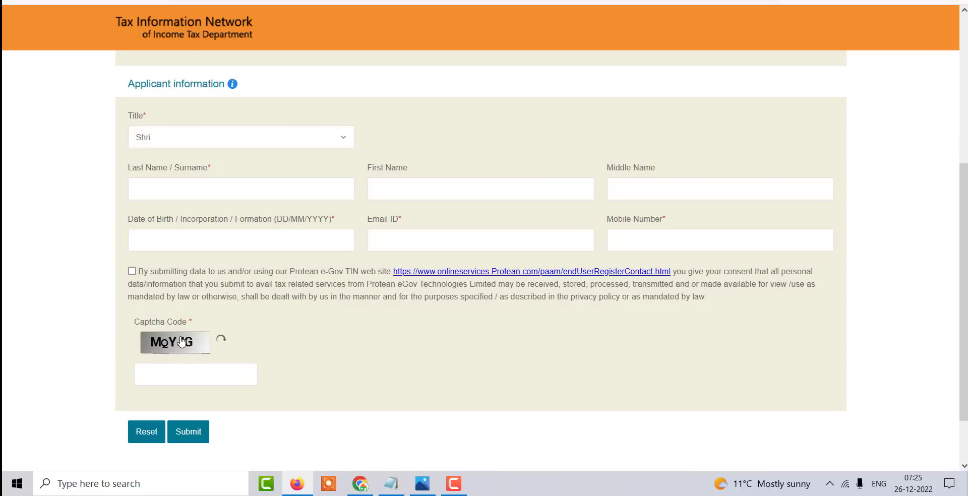
{"action": "left_click", "coordinate": [183, 375]}
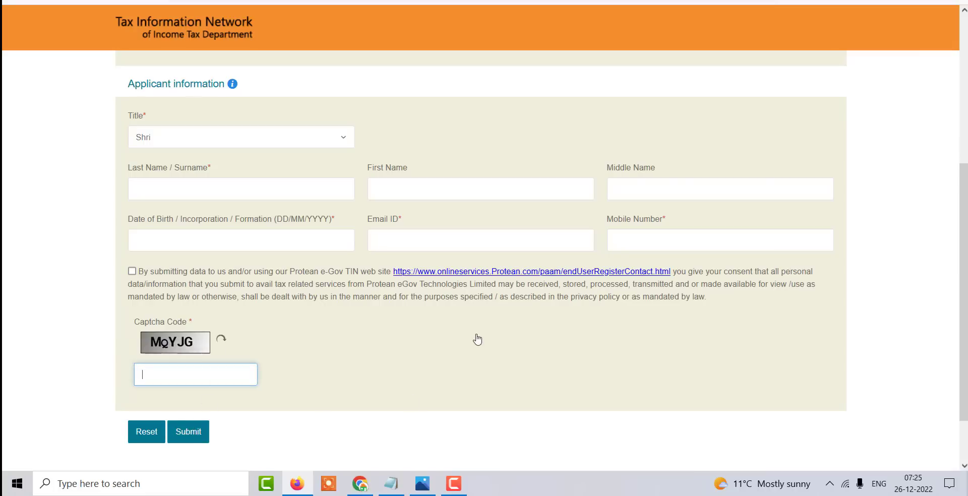
{"action": "scroll", "coordinate": [476, 339], "scroll_direction": "up", "scroll_amount": 7}
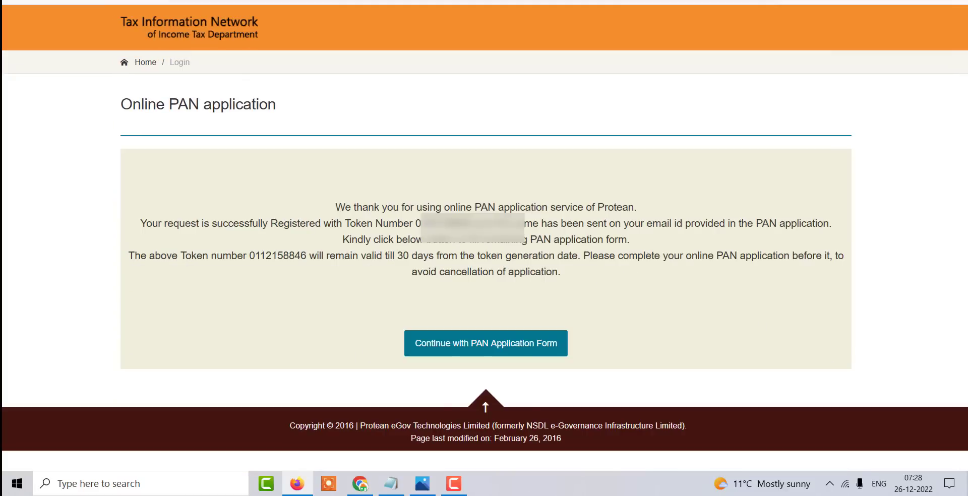
- Highlight the token number, then continue to the PAN application form and dismiss its save reminder
{"action": "left_click_drag", "start_coordinate": [414, 224], "coordinate": [479, 223]}
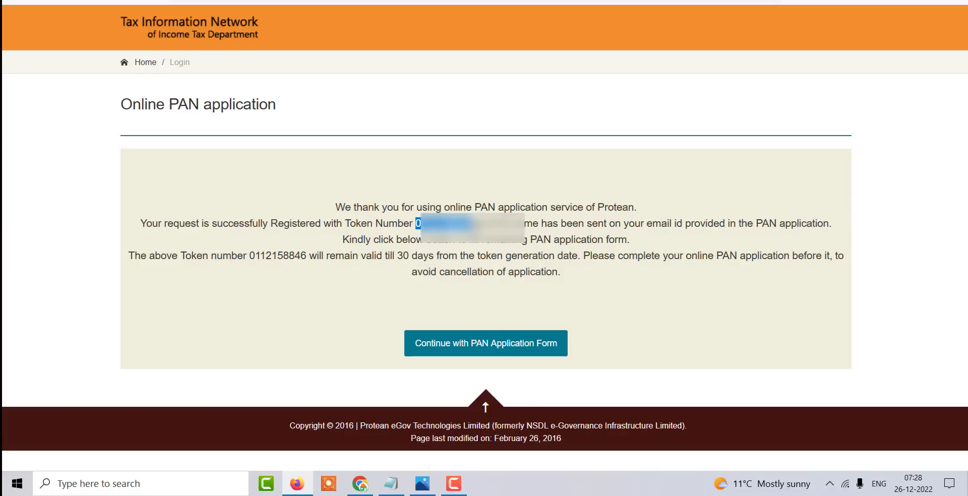
{"action": "left_click", "coordinate": [527, 348]}
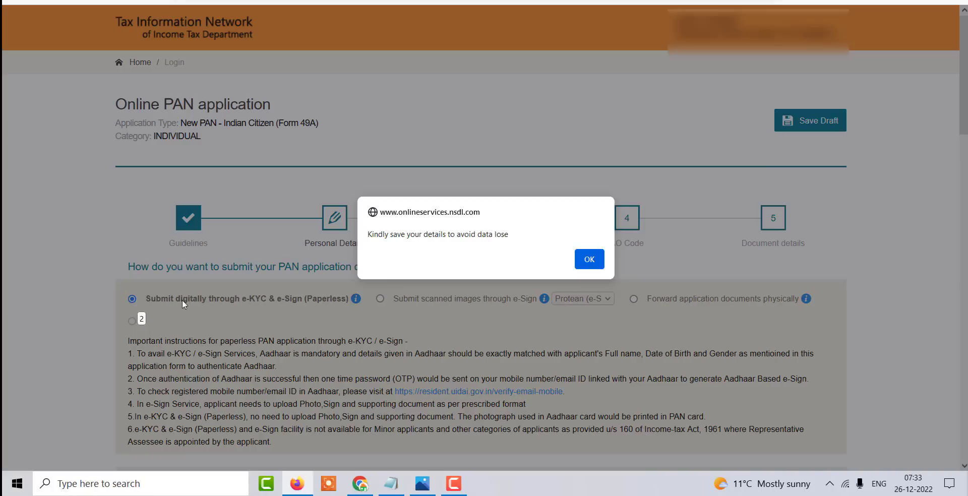
{"action": "left_click", "coordinate": [577, 266]}
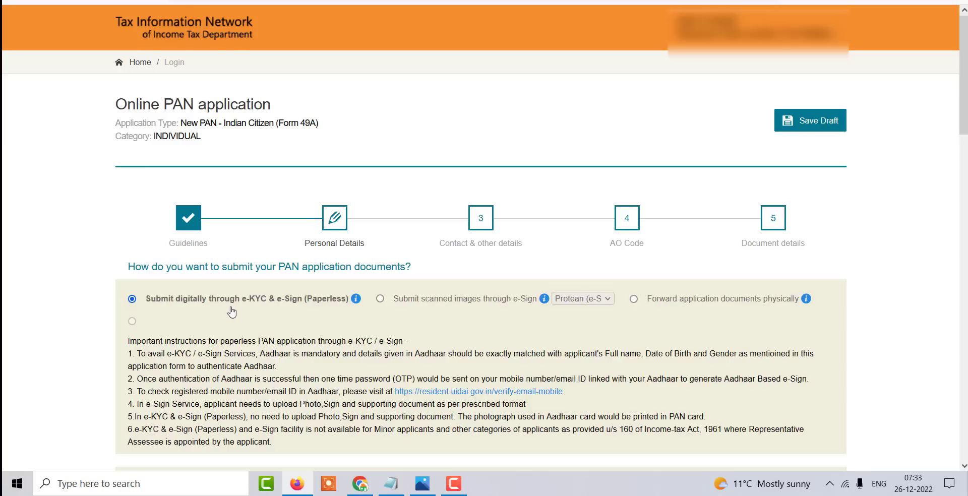
- Agree with Yes to having the photograph available in Aadhaar printed on the PAN card
{"action": "scroll", "coordinate": [335, 244], "scroll_direction": "down", "scroll_amount": 3}
{"action": "scroll", "coordinate": [335, 245], "scroll_direction": "down", "scroll_amount": 5}
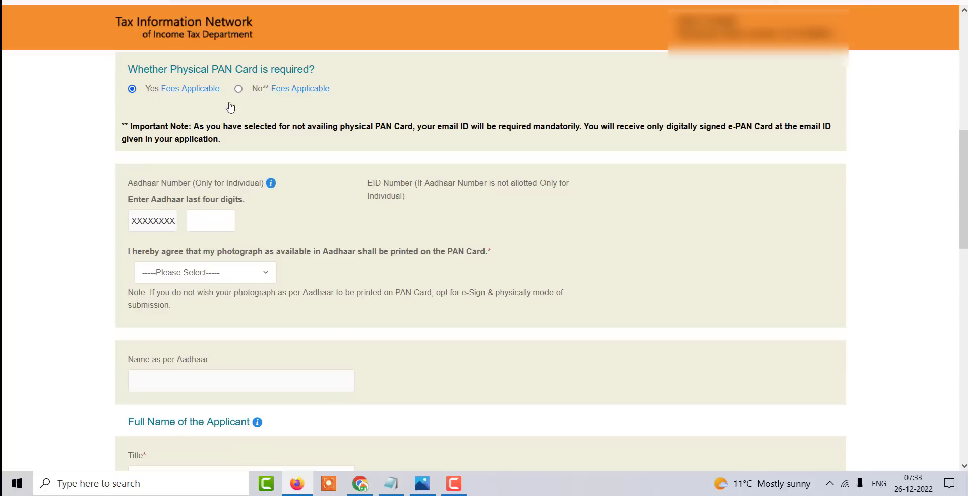
{"action": "mouse_move", "coordinate": [266, 96]}
{"action": "left_click", "coordinate": [222, 279]}
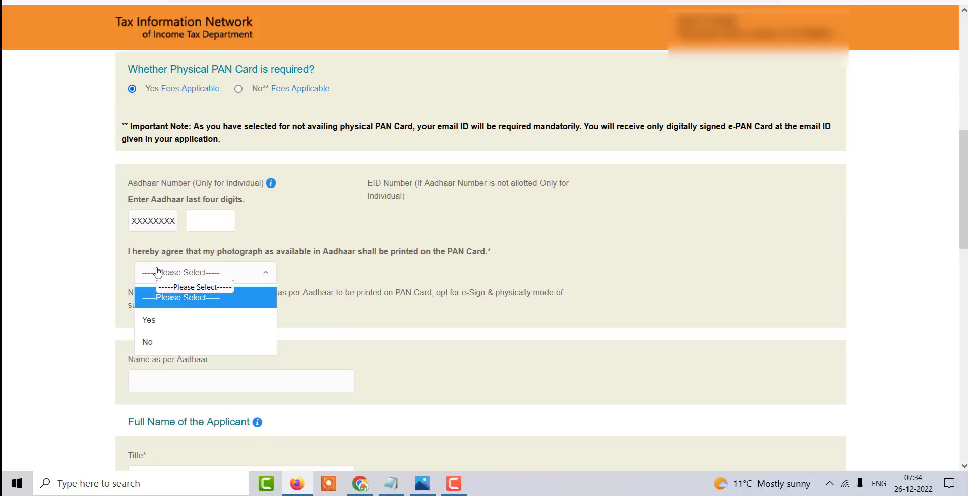
{"action": "left_click", "coordinate": [154, 324]}
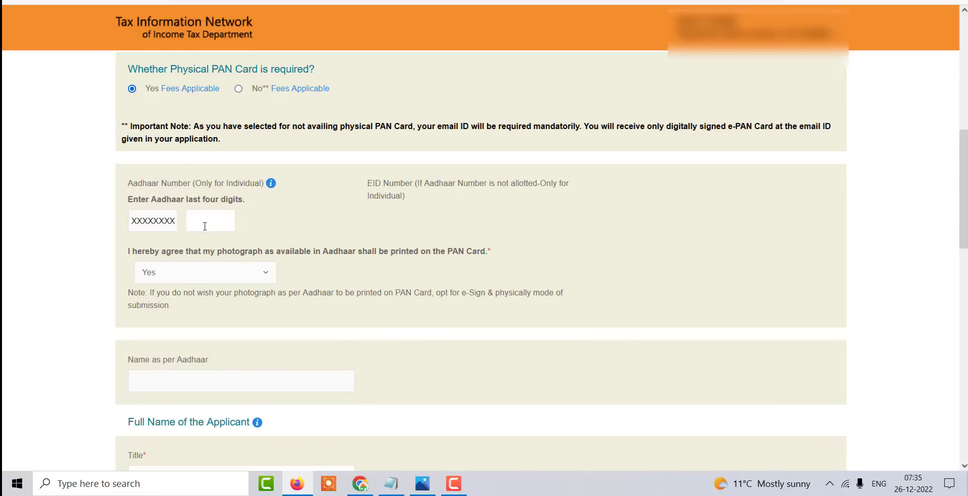
- Set the applicant's gender to Male in the full name section of the personal details
{"action": "scroll", "coordinate": [204, 226], "scroll_direction": "down", "scroll_amount": 6}
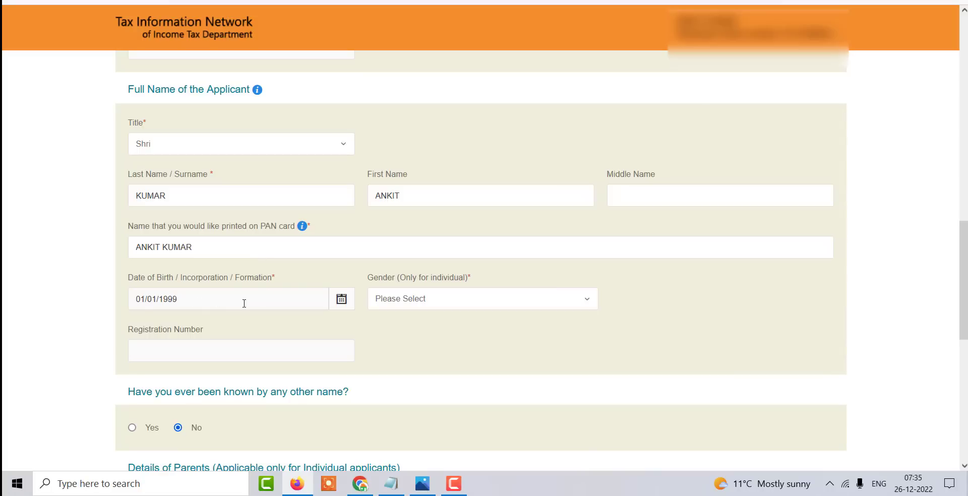
{"action": "left_click", "coordinate": [422, 305]}
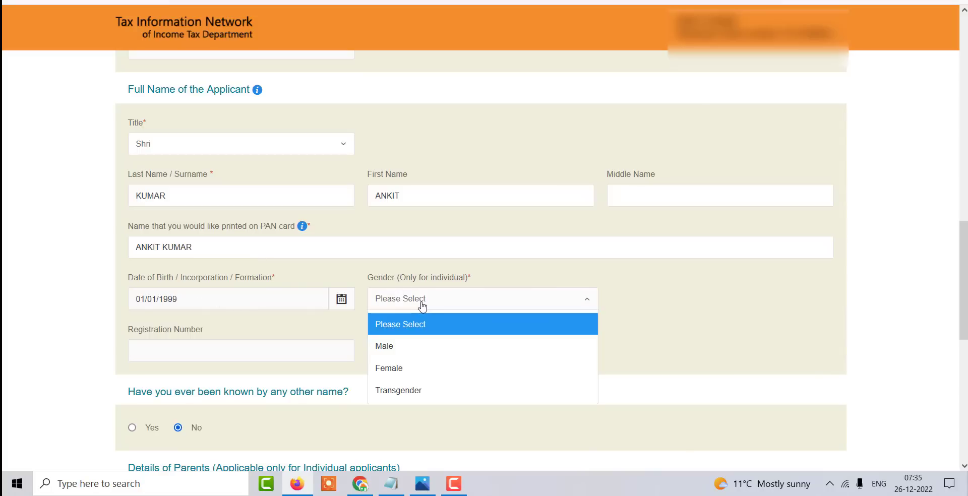
{"action": "left_click", "coordinate": [396, 346]}
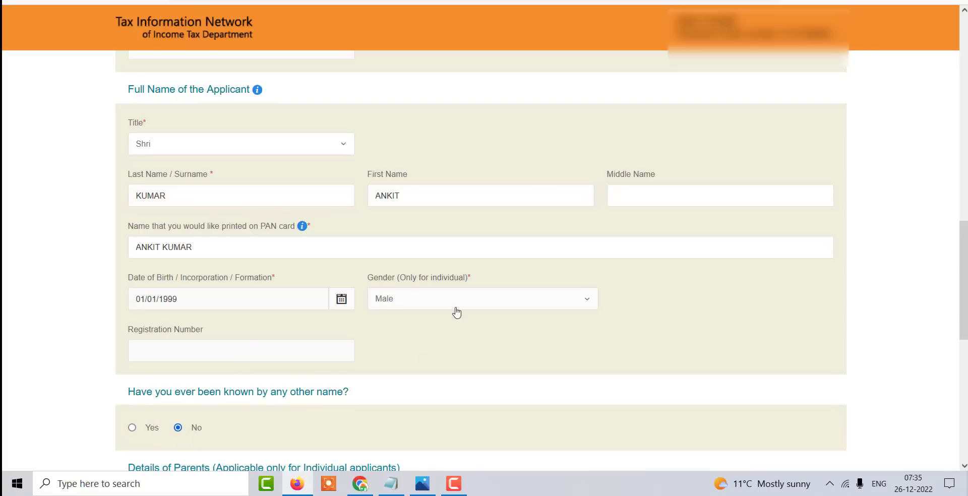
{"action": "scroll", "coordinate": [455, 315], "scroll_direction": "down", "scroll_amount": 8}
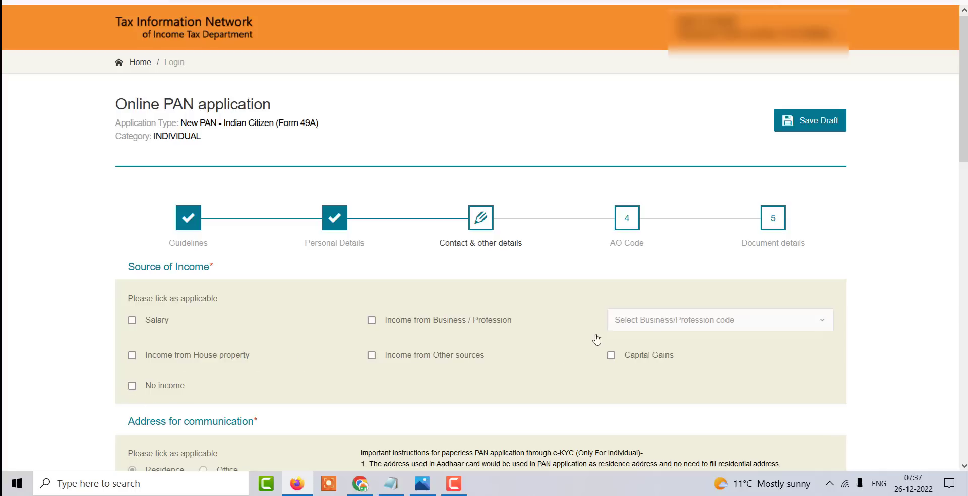
- Mark No income as the applicant's source of income and dismiss the save reminder
{"action": "left_click", "coordinate": [133, 386]}
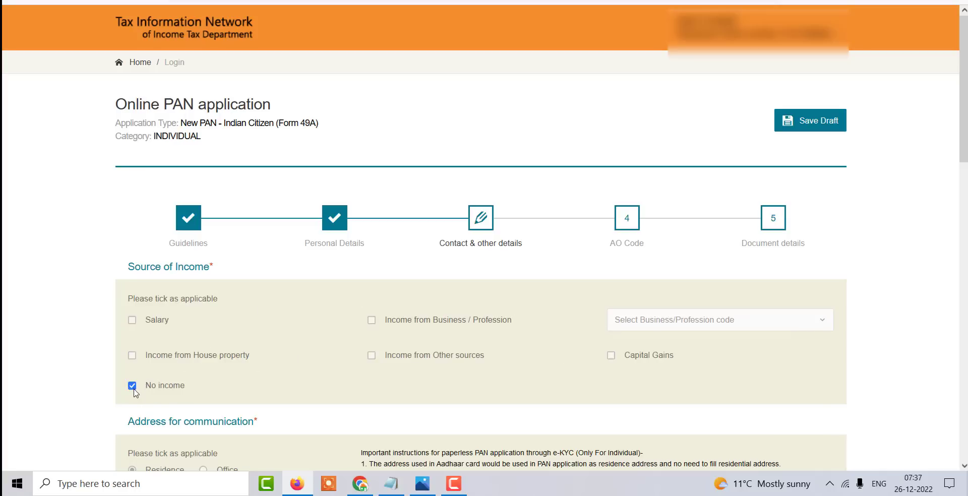
{"action": "scroll", "coordinate": [359, 374], "scroll_direction": "down", "scroll_amount": 5}
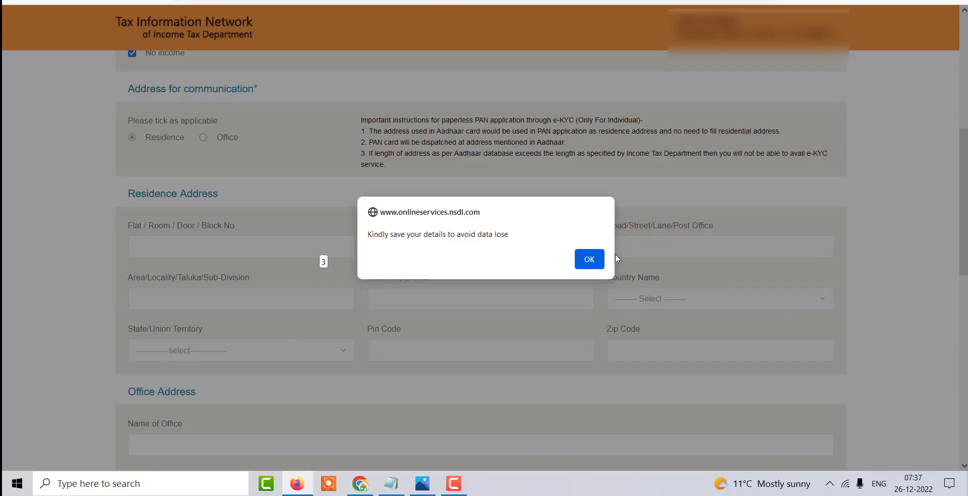
{"action": "left_click", "coordinate": [585, 256]}
- Leave the address sections blank, choose No for appointing a representative assessee, and continue to the AO code section
{"action": "scroll", "coordinate": [185, 195], "scroll_direction": "down", "scroll_amount": 4}
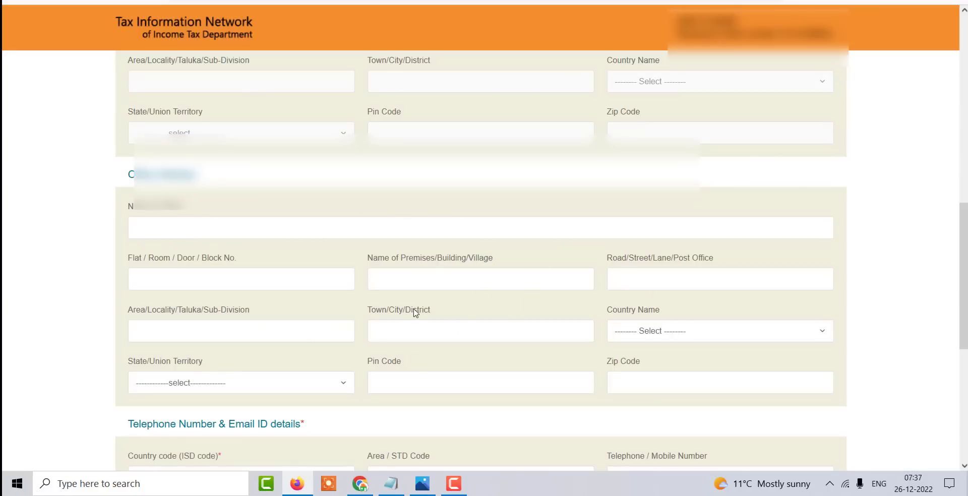
{"action": "scroll", "coordinate": [279, 105], "scroll_direction": "down", "scroll_amount": 6}
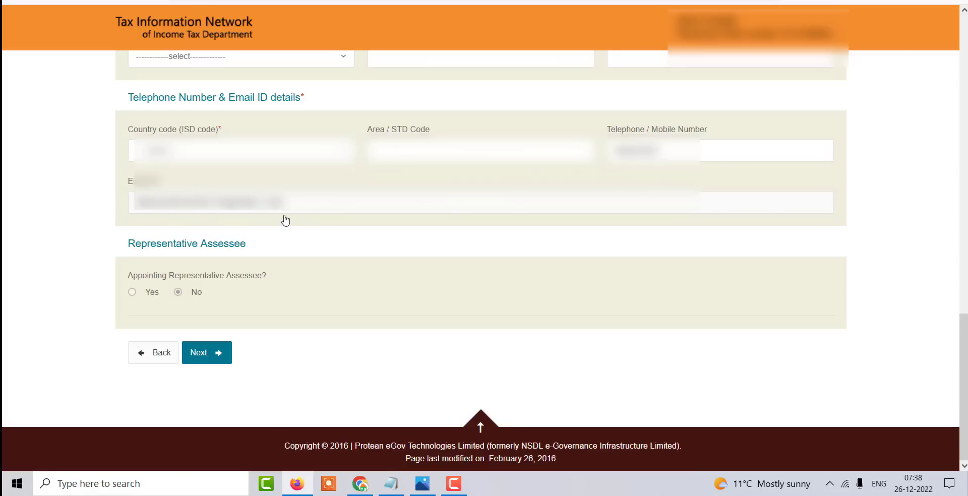
{"action": "left_click", "coordinate": [179, 292]}
{"action": "left_click", "coordinate": [211, 357]}
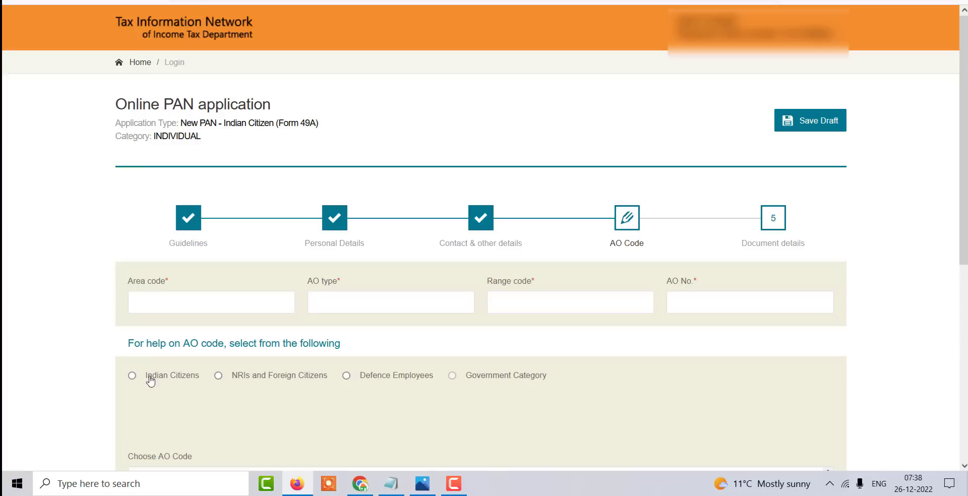
- Look up AO codes for Indian Citizens with Uttar Pradesh as the state
{"action": "left_click", "coordinate": [133, 376]}
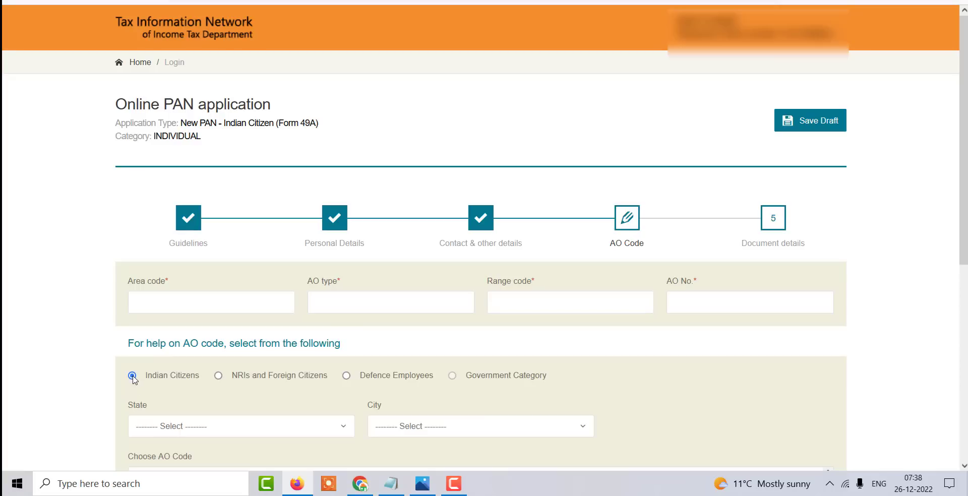
{"action": "scroll", "coordinate": [233, 366], "scroll_direction": "down", "scroll_amount": 1}
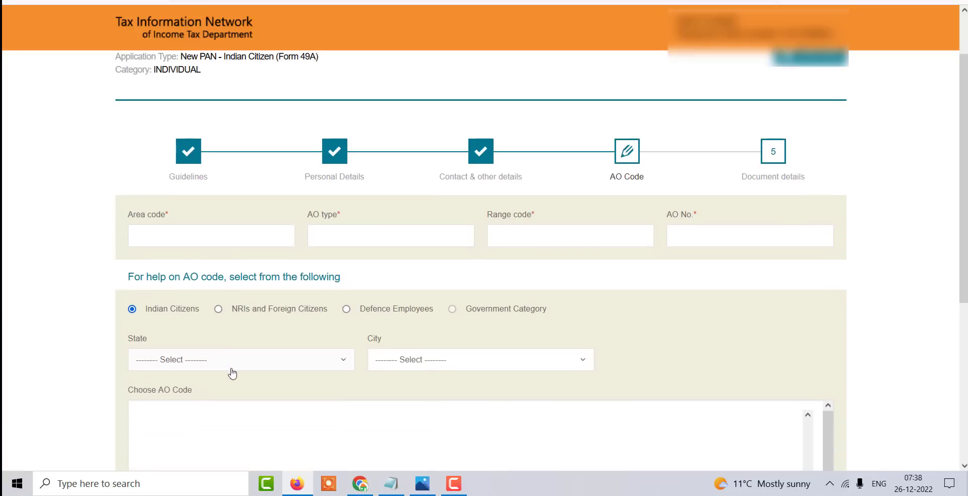
{"action": "left_click", "coordinate": [215, 361]}
{"action": "scroll", "coordinate": [246, 295], "scroll_direction": "down", "scroll_amount": 3}
{"action": "scroll", "coordinate": [246, 295], "scroll_direction": "down", "scroll_amount": 10}
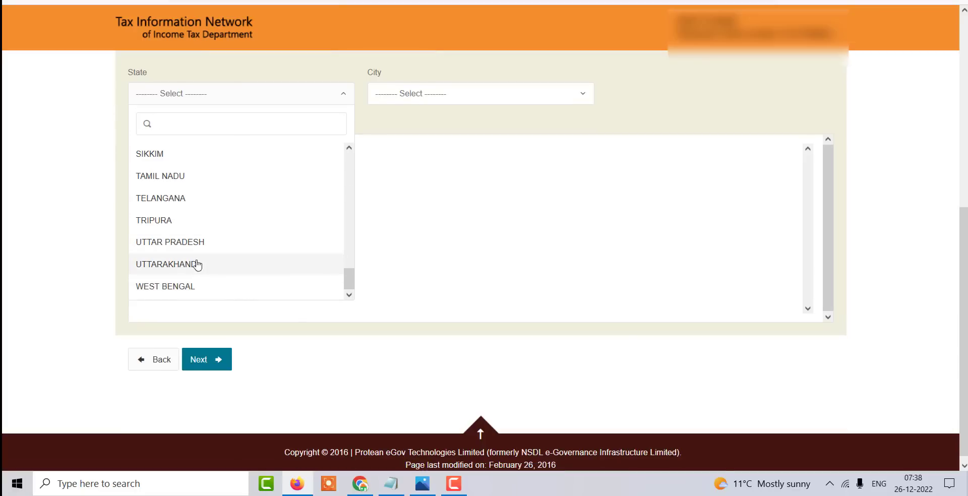
{"action": "left_click", "coordinate": [188, 248]}
- Choose Kanpur as the city for the AO code lookup
{"action": "scroll", "coordinate": [437, 358], "scroll_direction": "down", "scroll_amount": 15}
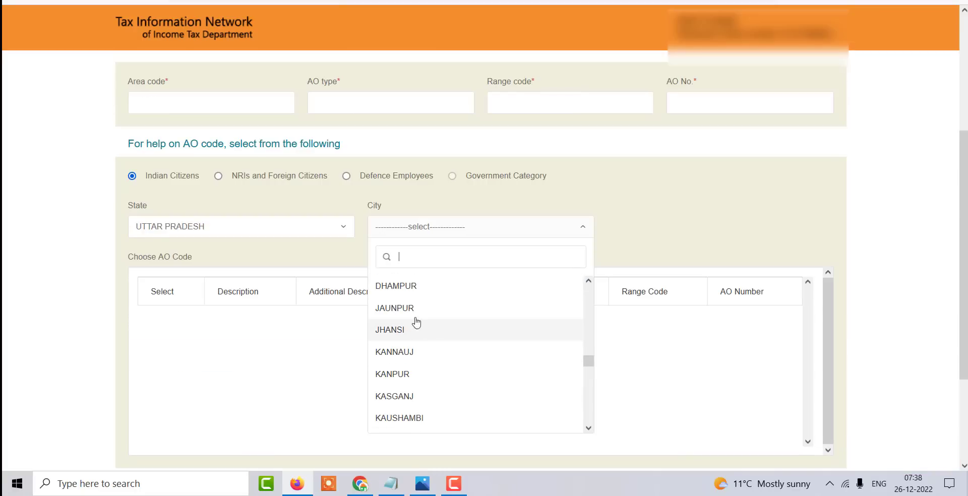
{"action": "scroll", "coordinate": [436, 385], "scroll_direction": "down", "scroll_amount": 1}
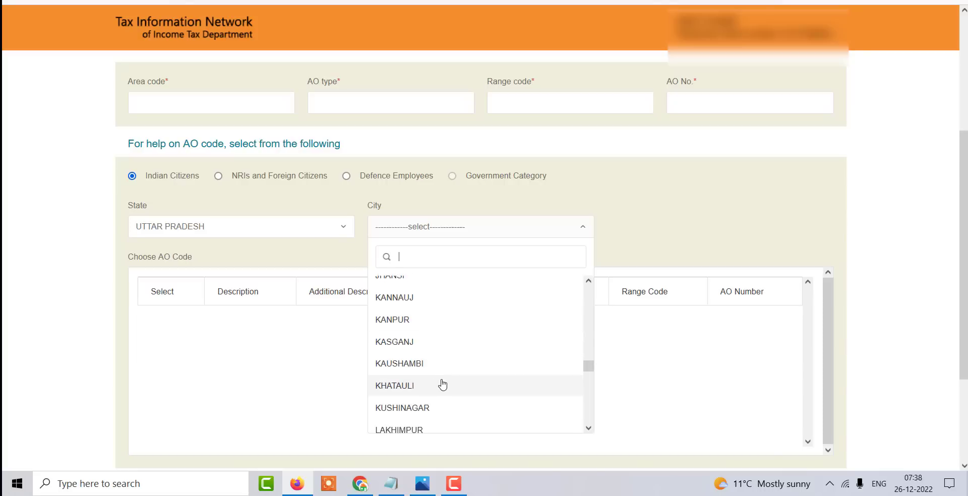
{"action": "scroll", "coordinate": [429, 406], "scroll_direction": "up", "scroll_amount": 1}
{"action": "scroll", "coordinate": [428, 375], "scroll_direction": "up", "scroll_amount": 3}
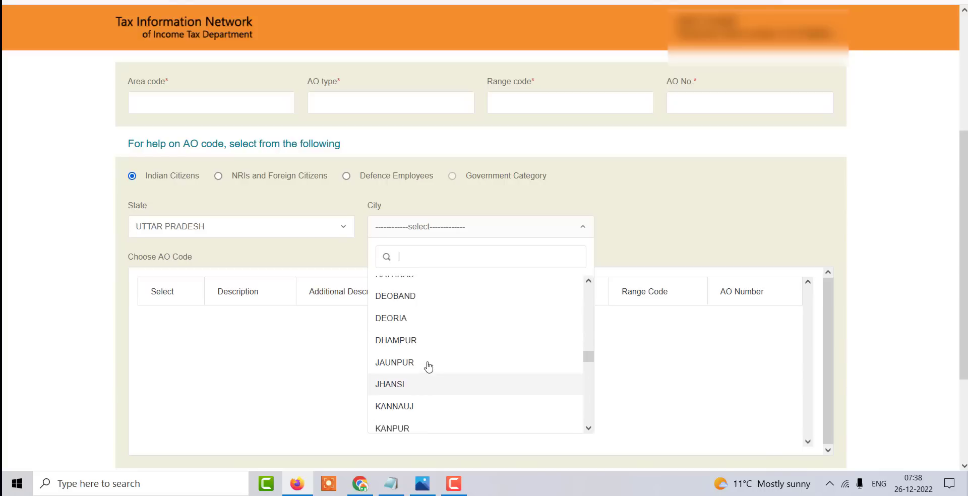
{"action": "scroll", "coordinate": [428, 343], "scroll_direction": "down", "scroll_amount": 3}
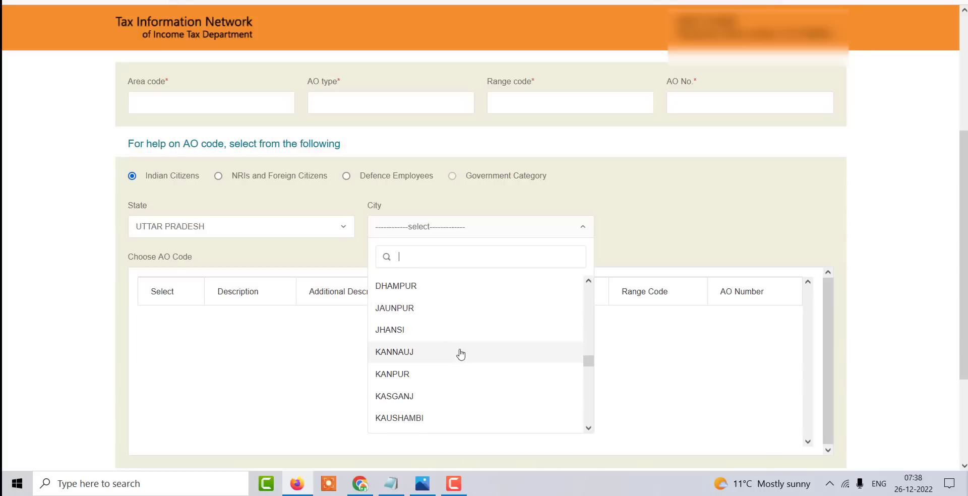
{"action": "left_click", "coordinate": [449, 376]}
- Choose the AO code of WARD 2(1)(1), KANPUR (KNP, W, 54, 1) and continue to the document details
{"action": "scroll", "coordinate": [479, 255], "scroll_direction": "down", "scroll_amount": 3}
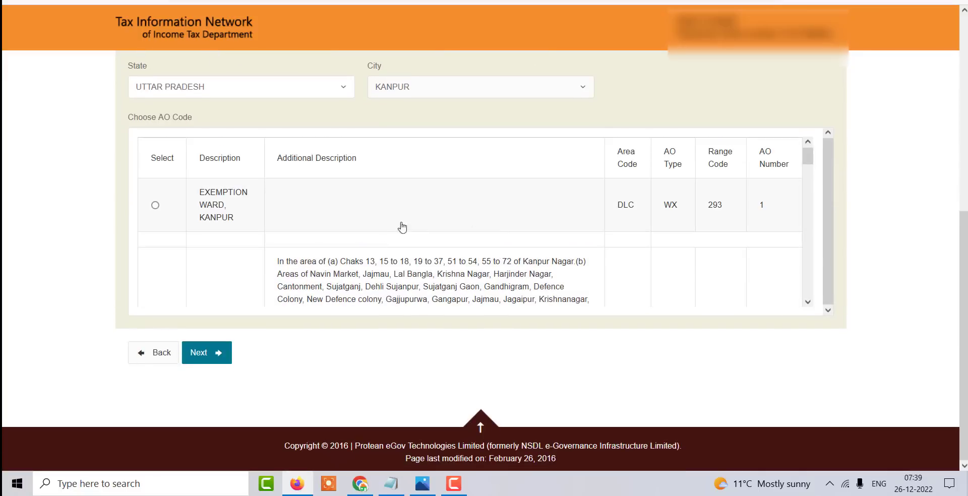
{"action": "scroll", "coordinate": [353, 212], "scroll_direction": "down", "scroll_amount": 8}
{"action": "scroll", "coordinate": [394, 217], "scroll_direction": "down", "scroll_amount": 8}
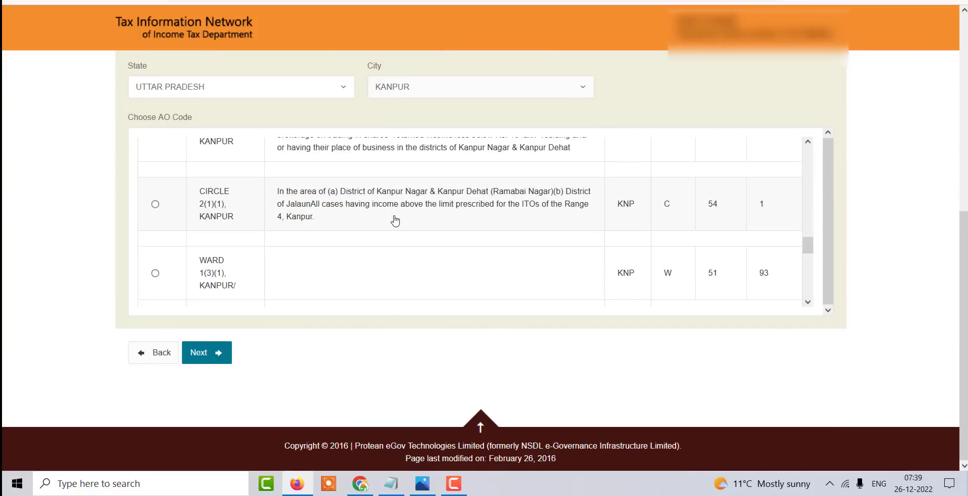
{"action": "scroll", "coordinate": [394, 221], "scroll_direction": "up", "scroll_amount": 6}
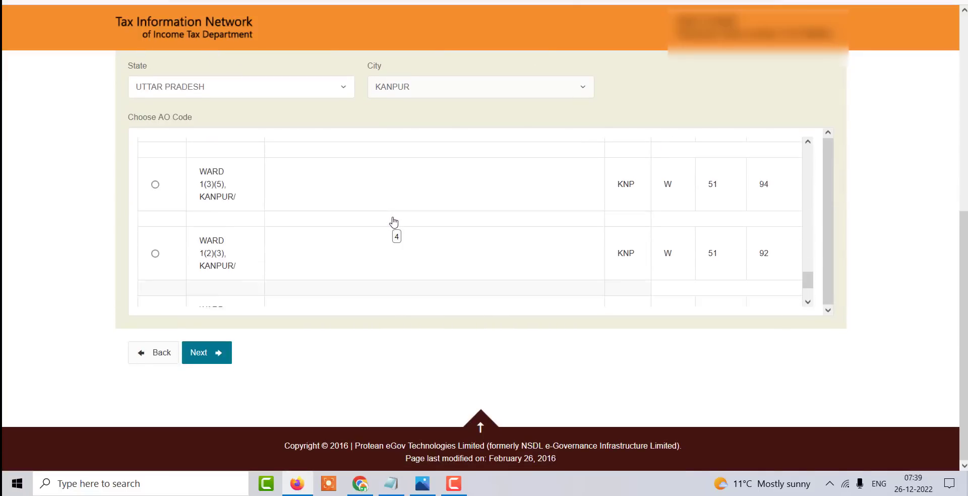
{"action": "scroll", "coordinate": [394, 221], "scroll_direction": "up", "scroll_amount": 2}
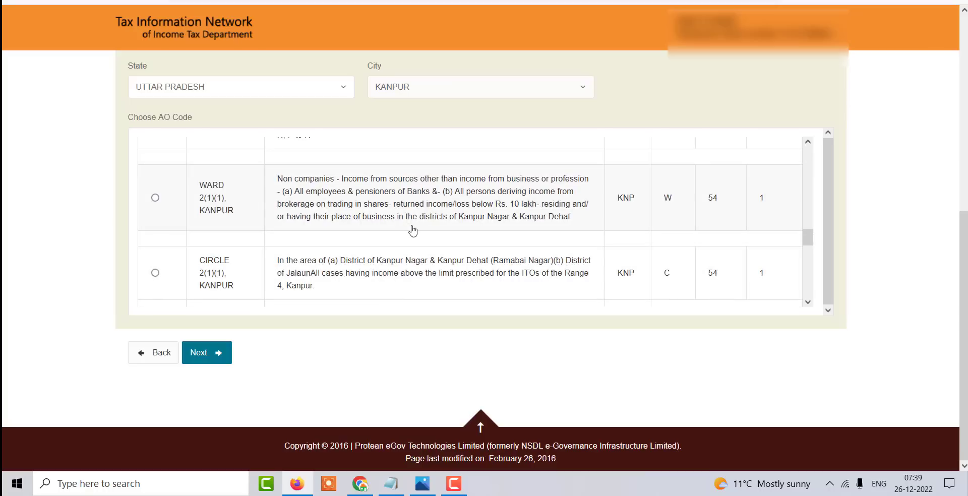
{"action": "left_click", "coordinate": [155, 198]}
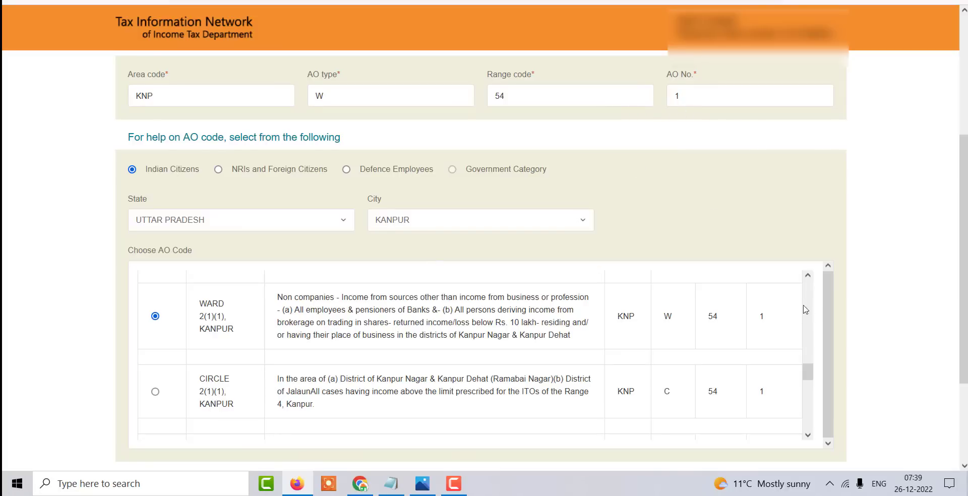
{"action": "scroll", "coordinate": [642, 259], "scroll_direction": "down", "scroll_amount": 2}
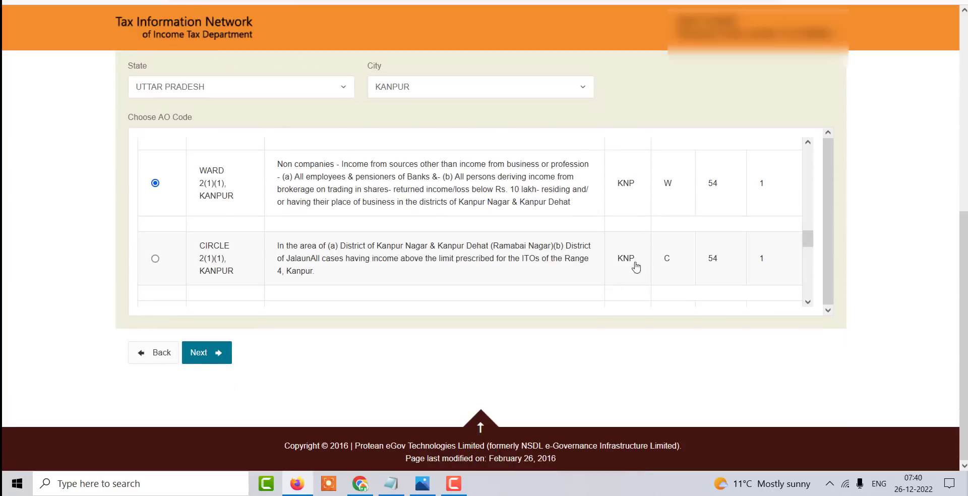
{"action": "left_click", "coordinate": [206, 350]}
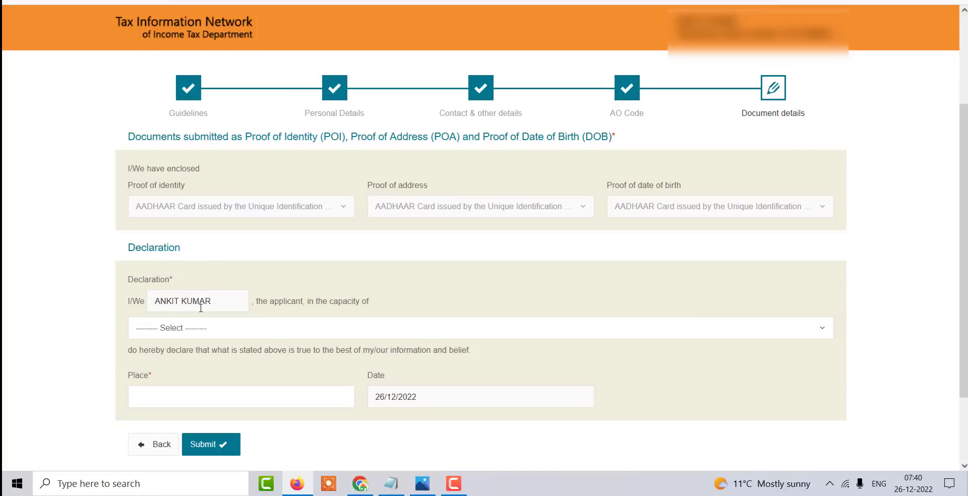
- Set the declaration capacity to Himself/Herself, enter Kanpur Dehat as the place, and submit the form
{"action": "left_click", "coordinate": [192, 324]}
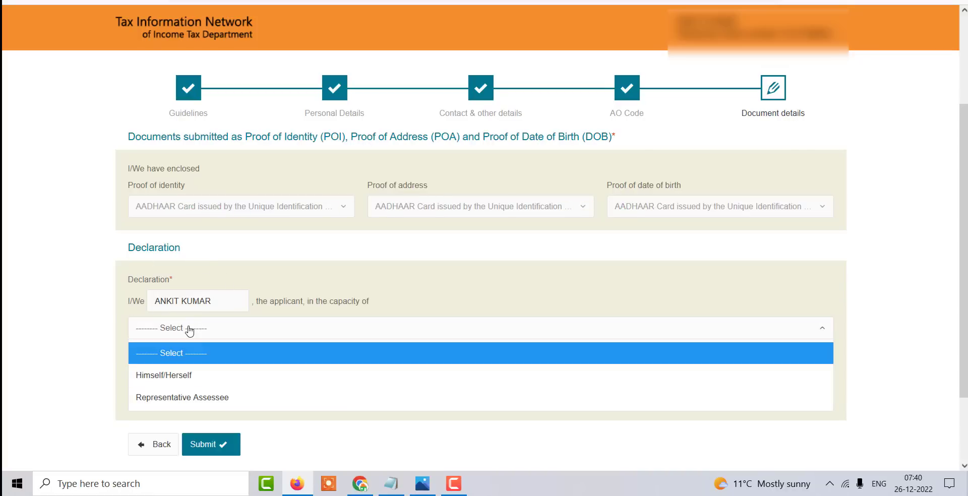
{"action": "left_click", "coordinate": [155, 375]}
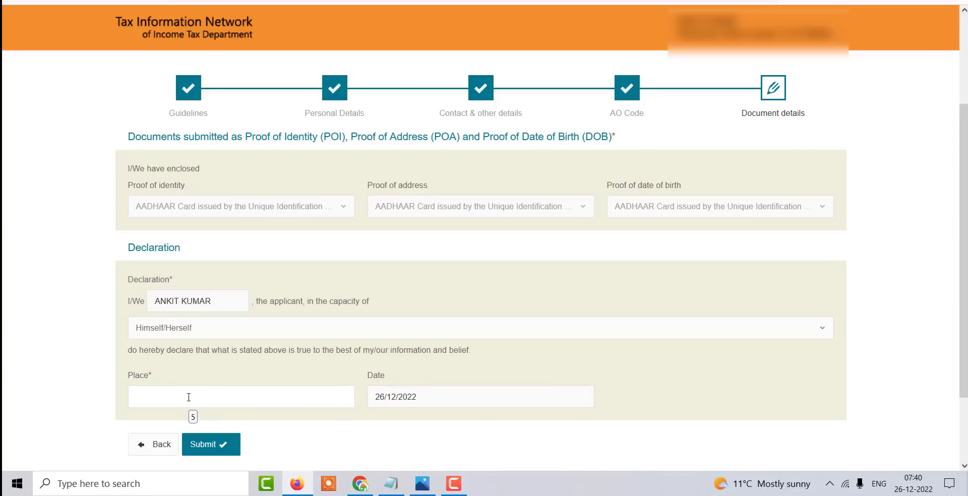
{"action": "left_click", "coordinate": [215, 399]}
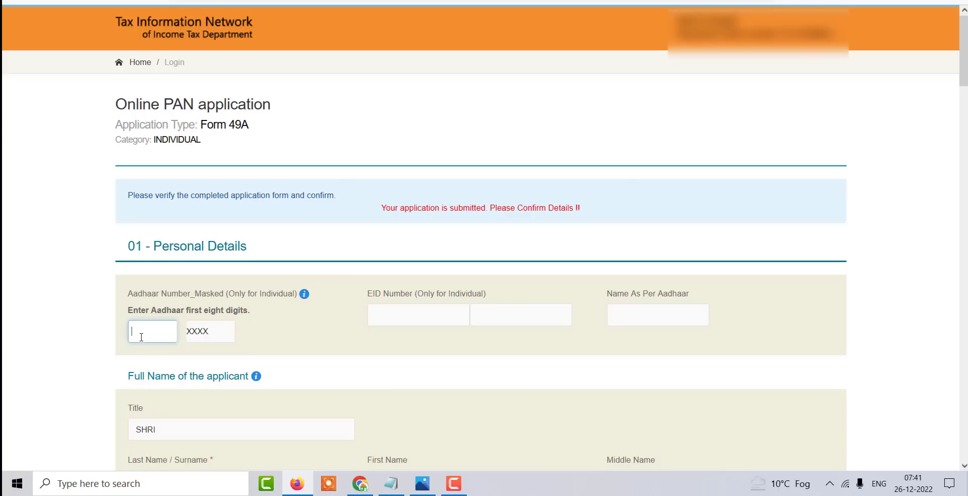
- Review the completed application form, proceed to payment modes, and choose online payment through PAYTM
{"action": "scroll", "coordinate": [141, 337], "scroll_direction": "down", "scroll_amount": 20}
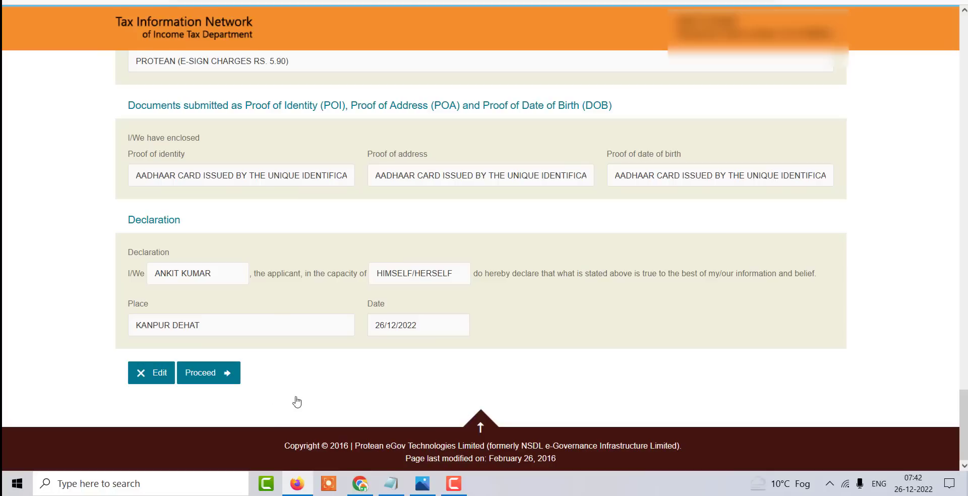
{"action": "left_click", "coordinate": [212, 375]}
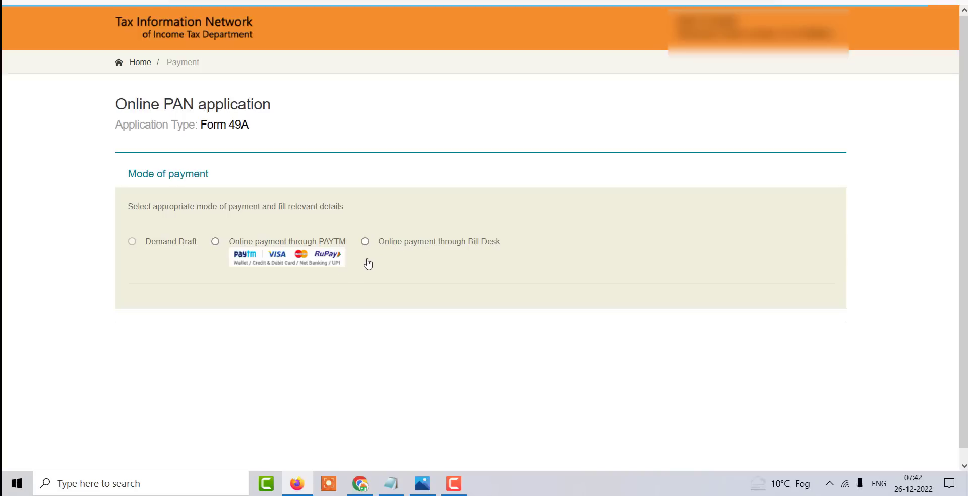
{"action": "left_click", "coordinate": [215, 242]}
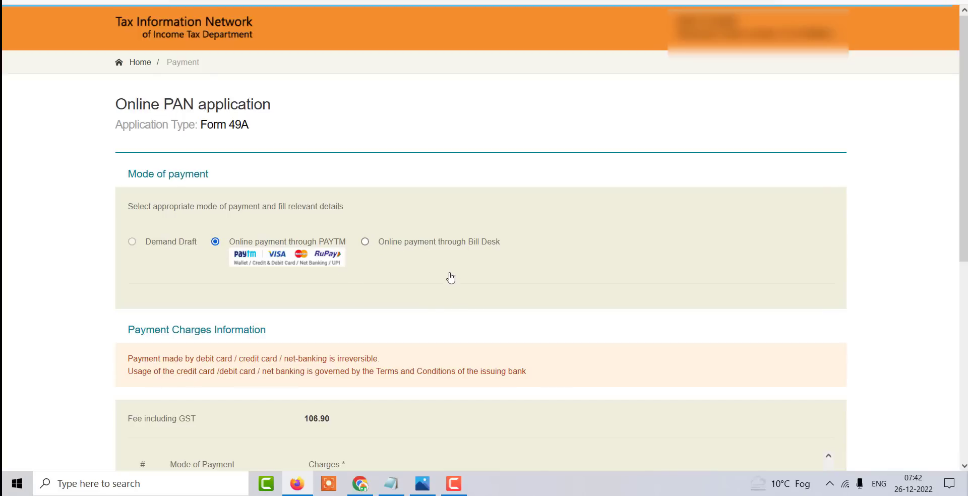
- Agree to the terms of service, proceed to payment, and confirm the fee payment
{"action": "scroll", "coordinate": [308, 174], "scroll_direction": "down", "scroll_amount": 5}
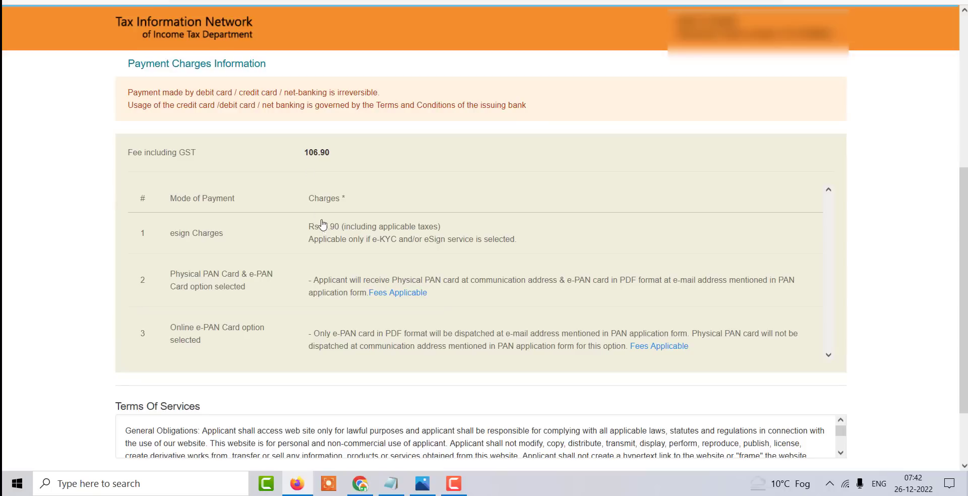
{"action": "scroll", "coordinate": [323, 229], "scroll_direction": "down", "scroll_amount": 1}
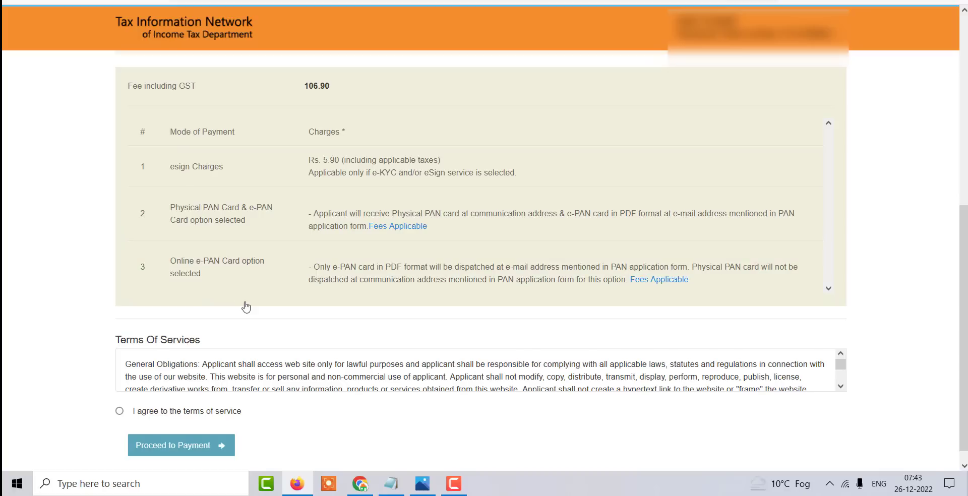
{"action": "scroll", "coordinate": [246, 307], "scroll_direction": "down", "scroll_amount": 1}
{"action": "left_click", "coordinate": [119, 395]}
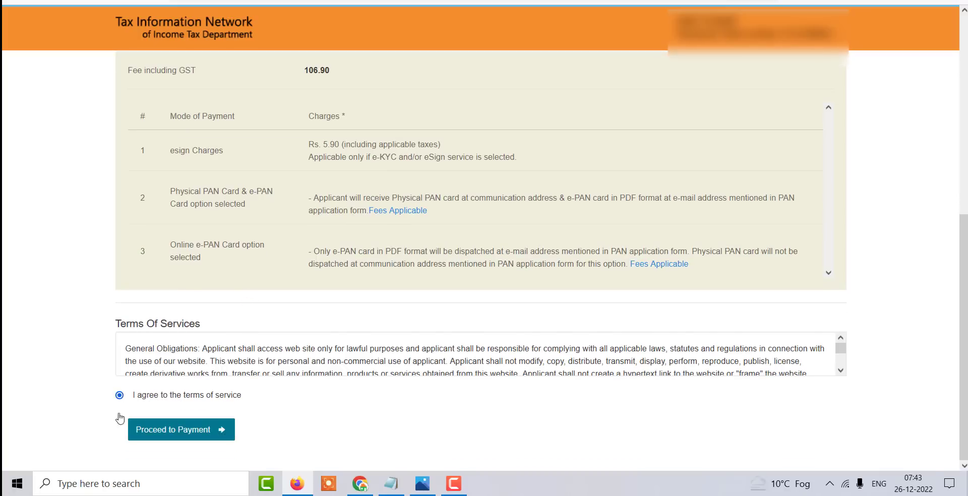
{"action": "left_click", "coordinate": [202, 436]}
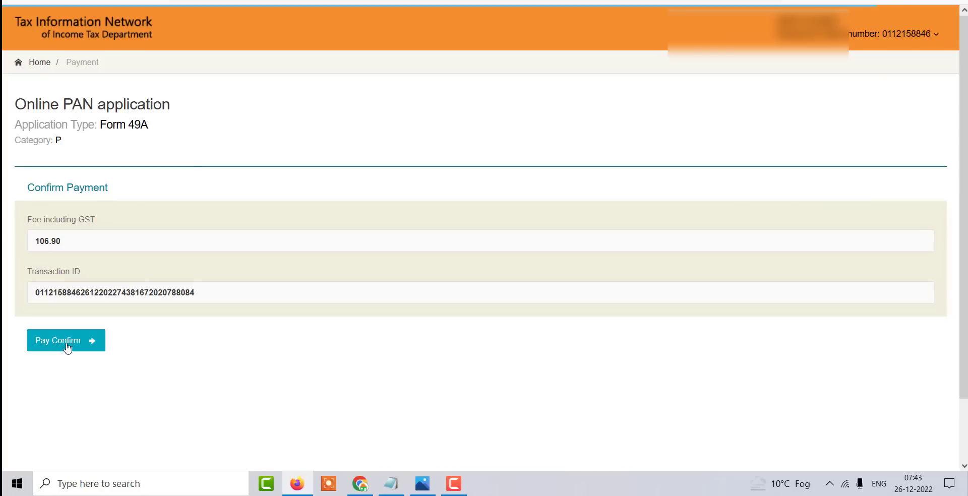
{"action": "left_click", "coordinate": [67, 348]}
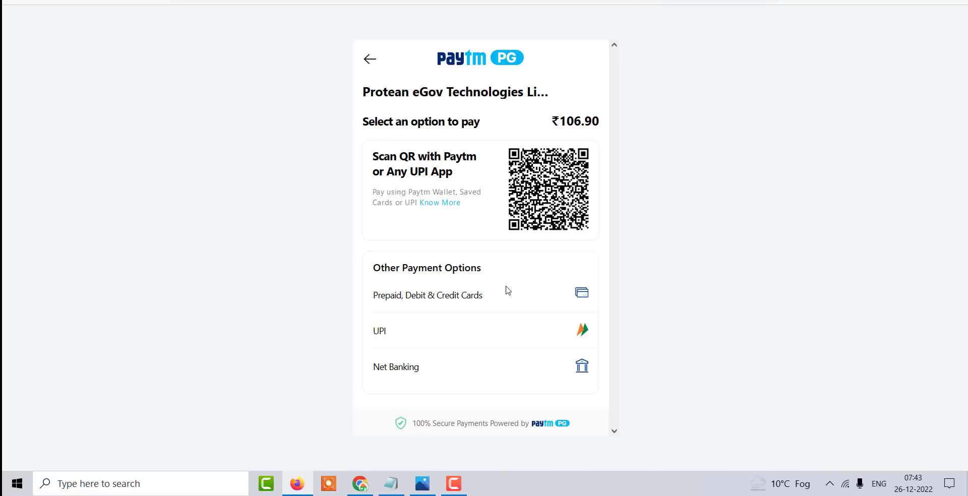
- Pay the application fee by UPI and continue from the payment receipt
{"action": "left_click", "coordinate": [564, 331]}
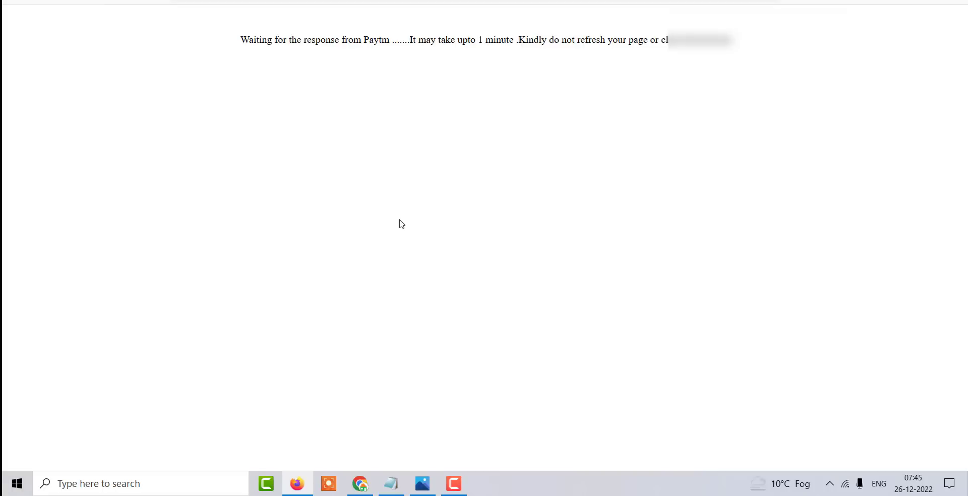
{"action": "scroll", "coordinate": [210, 359], "scroll_direction": "down", "scroll_amount": 3}
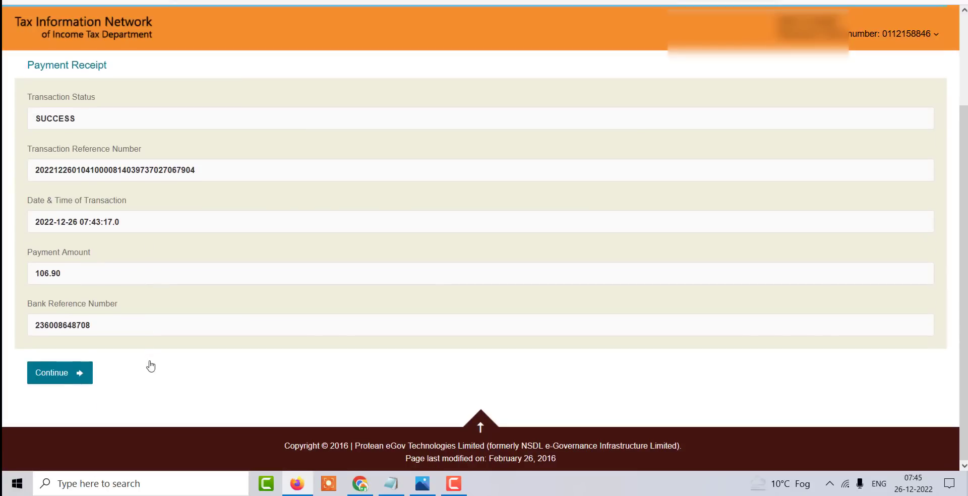
{"action": "left_click", "coordinate": [52, 377]}
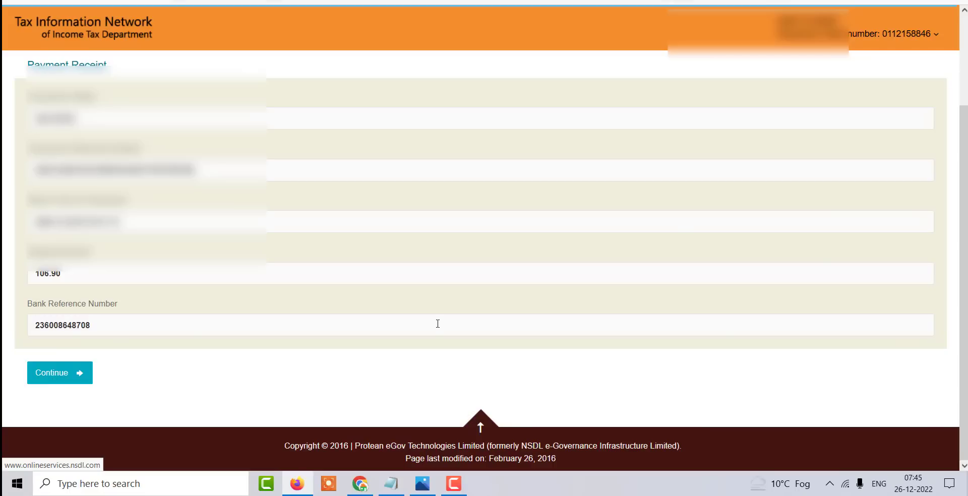
- Consent to Aadhaar authentication, authenticate the applicant's details, and continue with e-KYC to the OTP verification
{"action": "scroll", "coordinate": [211, 273], "scroll_direction": "down", "scroll_amount": 3}
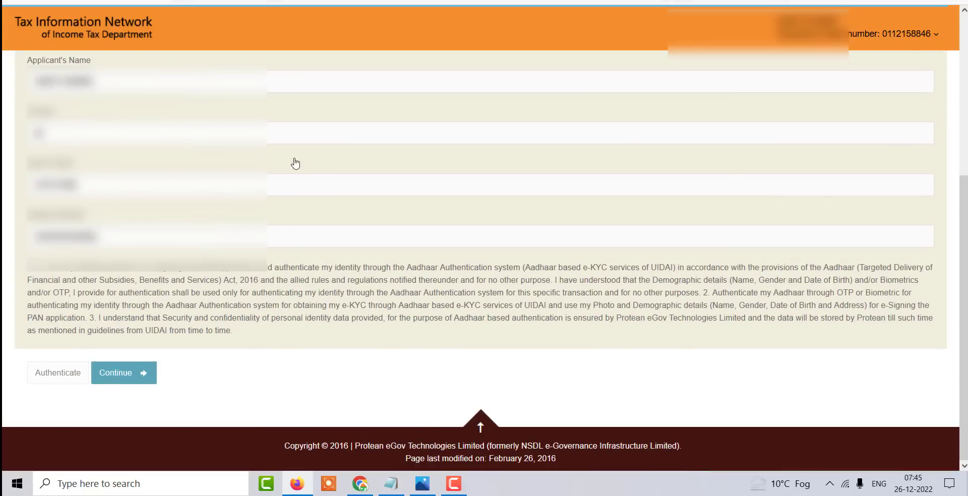
{"action": "left_click", "coordinate": [32, 267]}
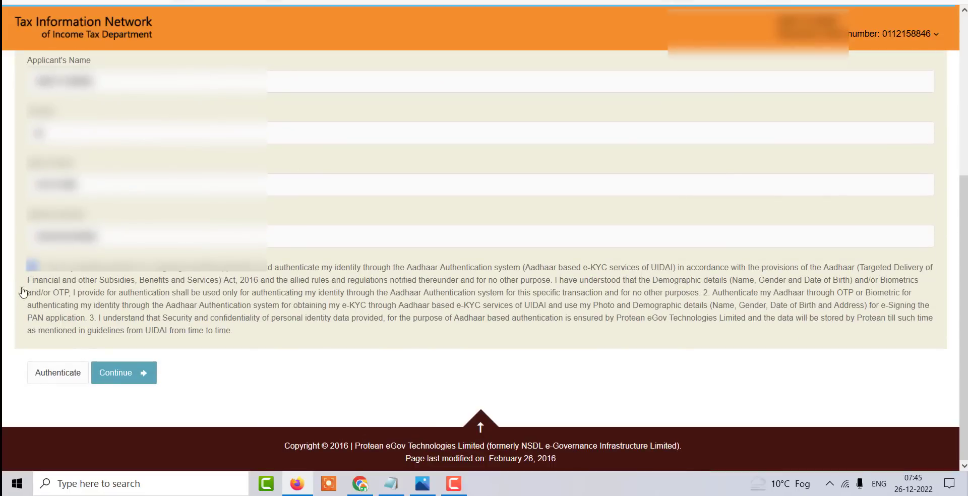
{"action": "left_click", "coordinate": [48, 379]}
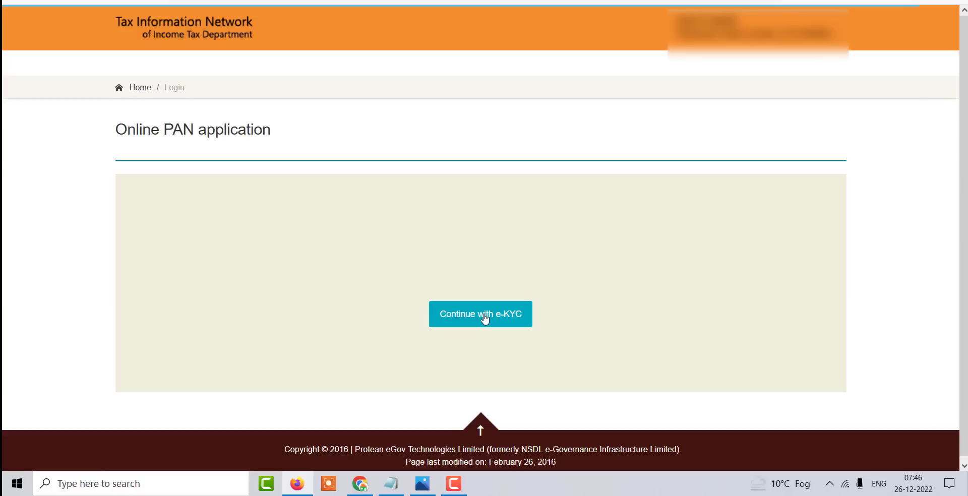
{"action": "left_click", "coordinate": [484, 318]}
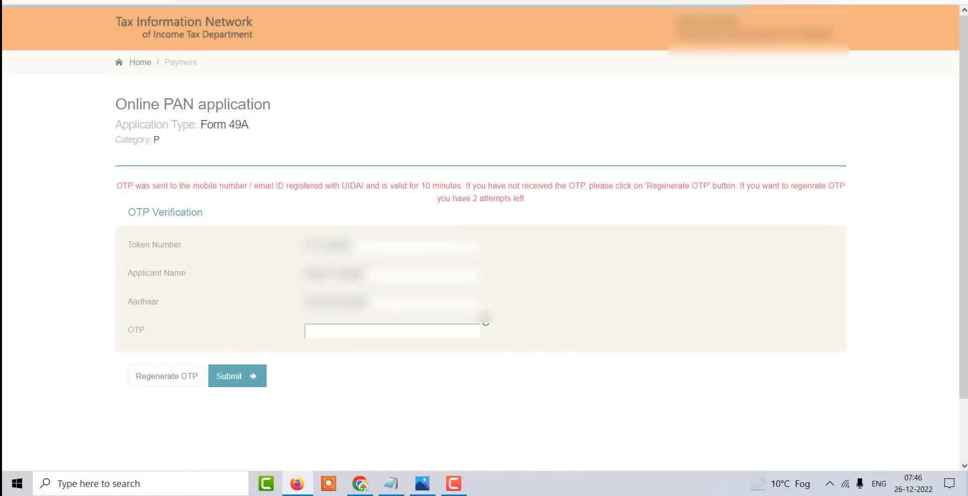